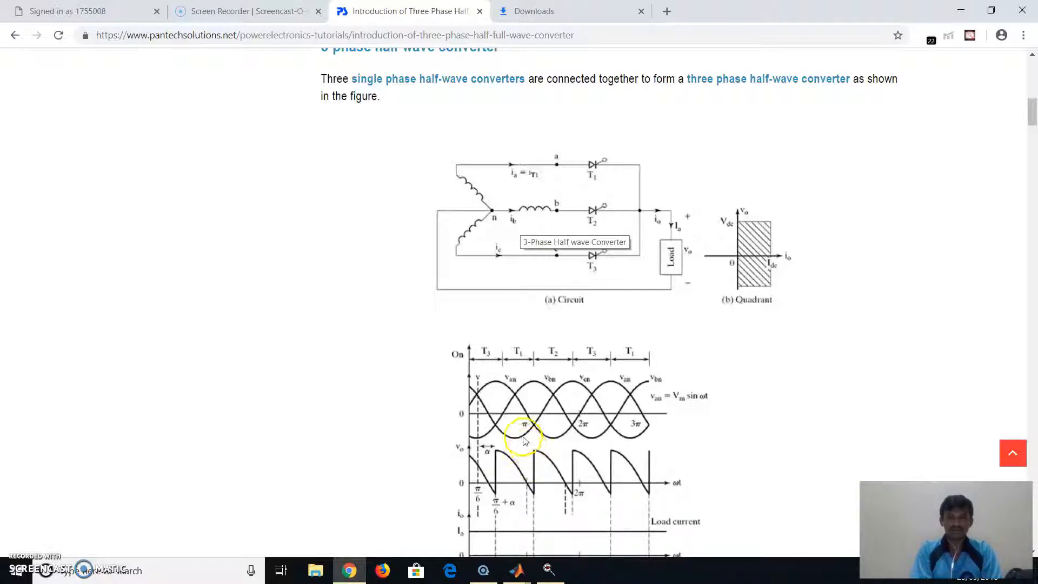
Switch from the browser to MATLAB, look at the Simulink Library Browser and bring up the treephaser model.
{"action": "mouse_move", "coordinate": [522, 574]}
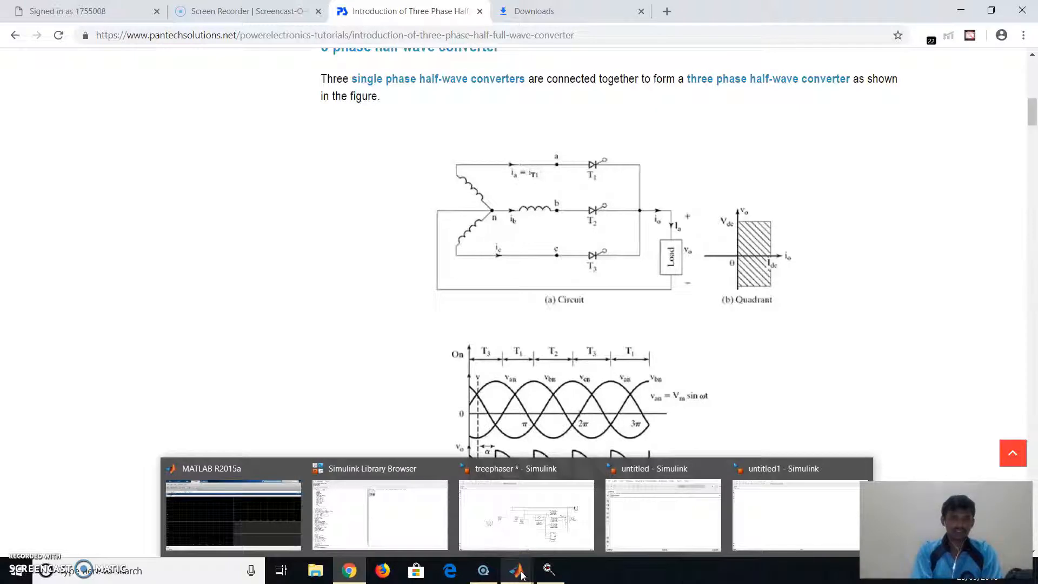
{"action": "mouse_move", "coordinate": [524, 547]}
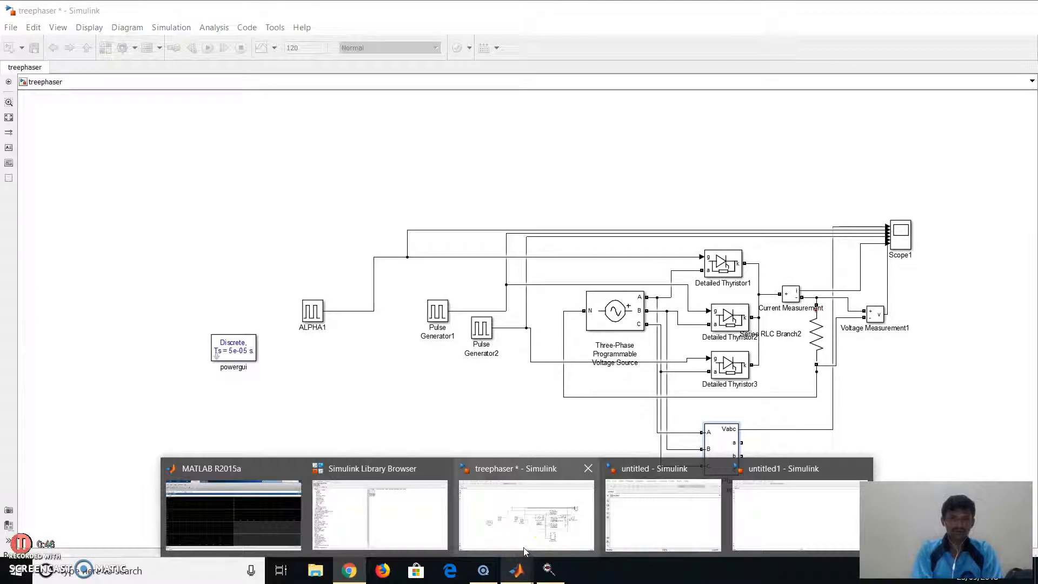
{"action": "left_click", "coordinate": [511, 574]}
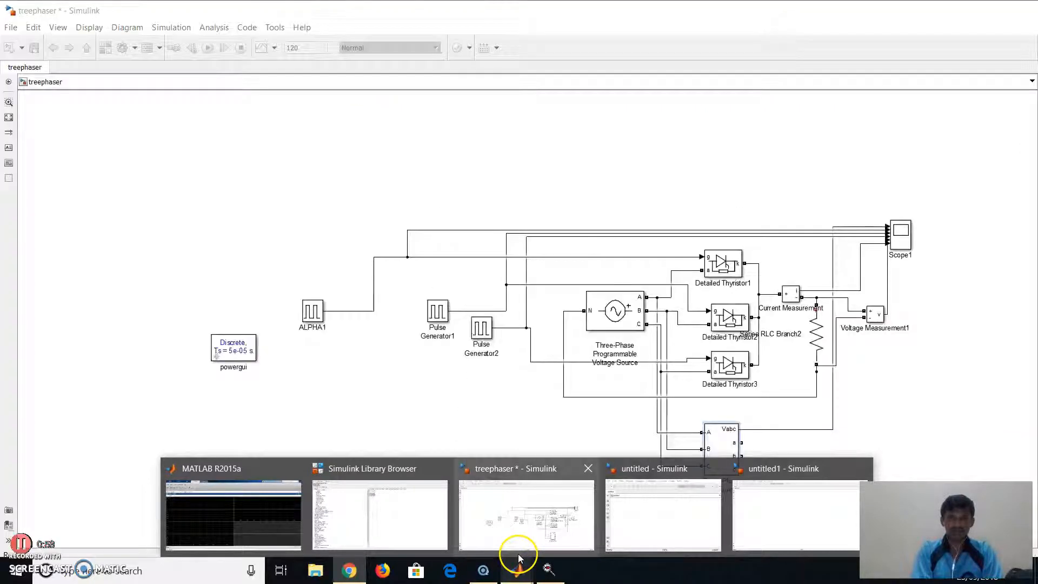
{"action": "left_click", "coordinate": [373, 508]}
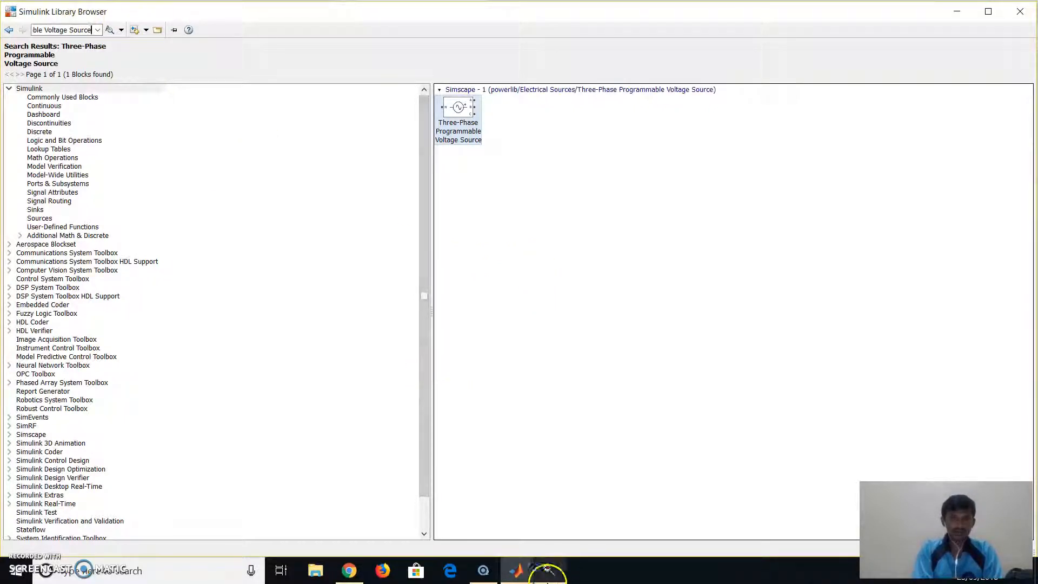
{"action": "mouse_move", "coordinate": [518, 573]}
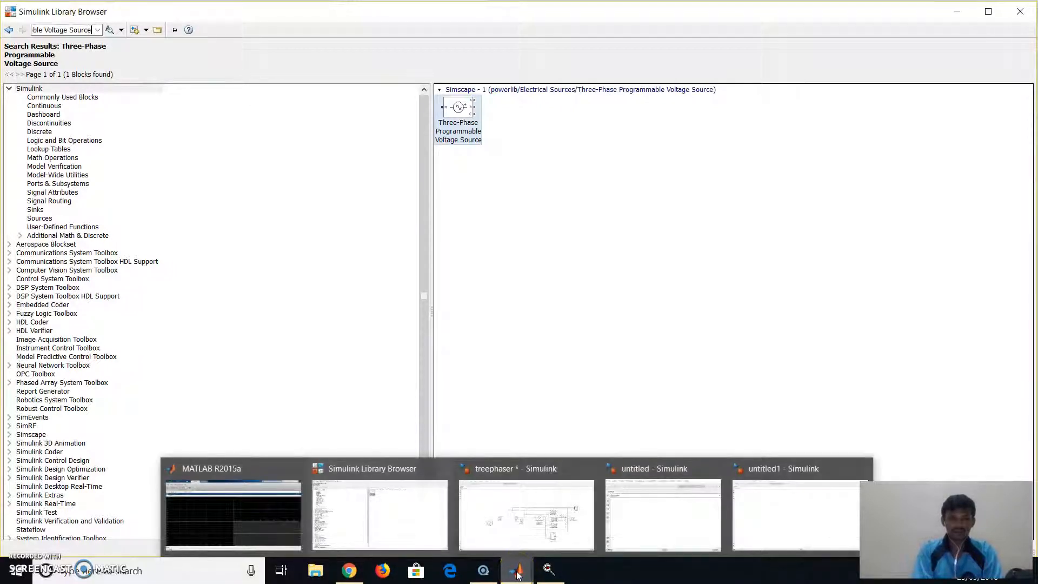
{"action": "left_click", "coordinate": [520, 504]}
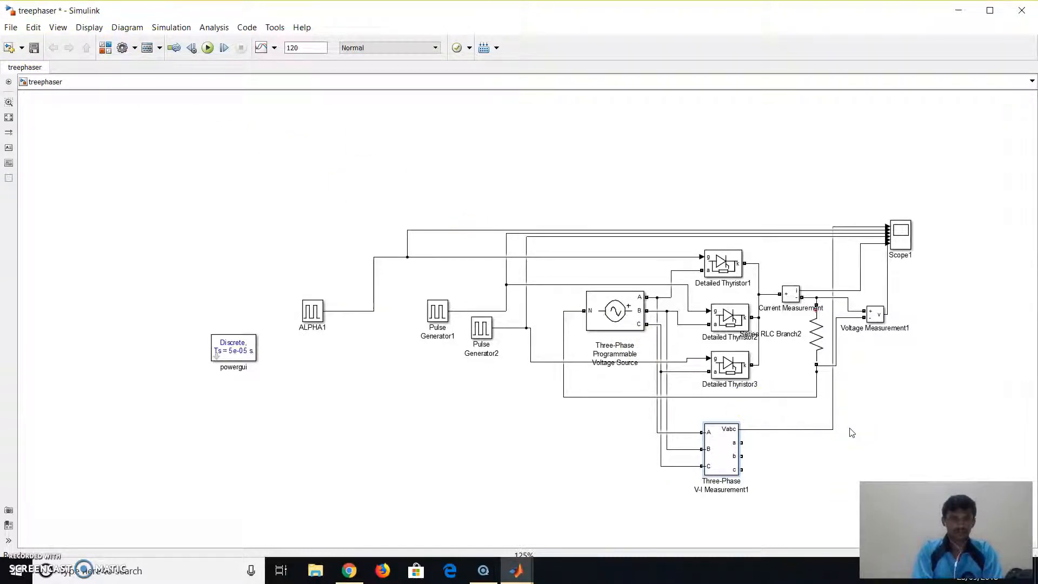
Examine the treephaser circuit, from the pulse generators and three-phase programmable source to the Detailed Thyristor1 block.
{"action": "left_click", "coordinate": [973, 446]}
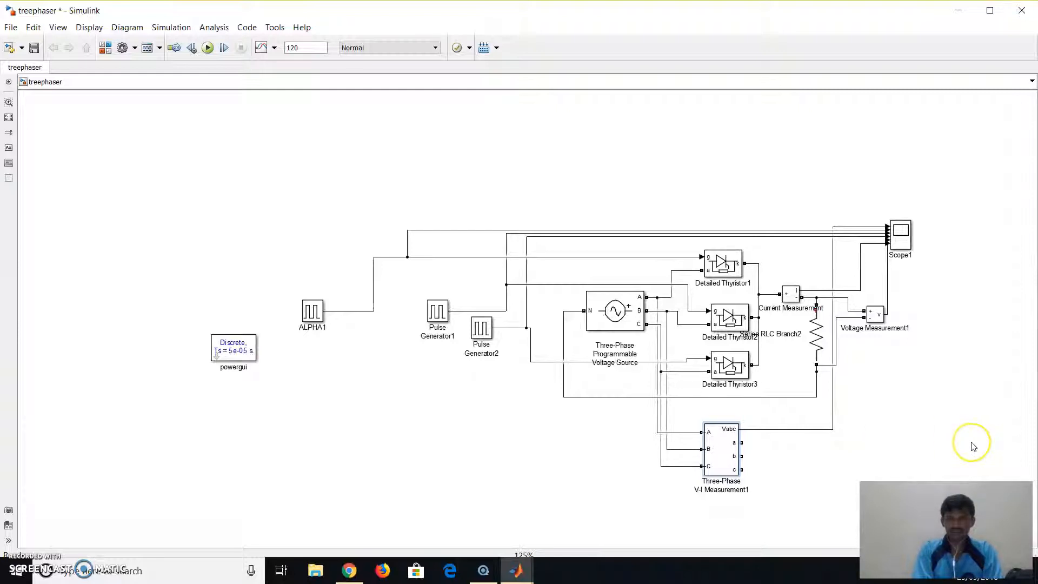
{"action": "left_click", "coordinate": [774, 463]}
{"action": "left_click", "coordinate": [527, 477]}
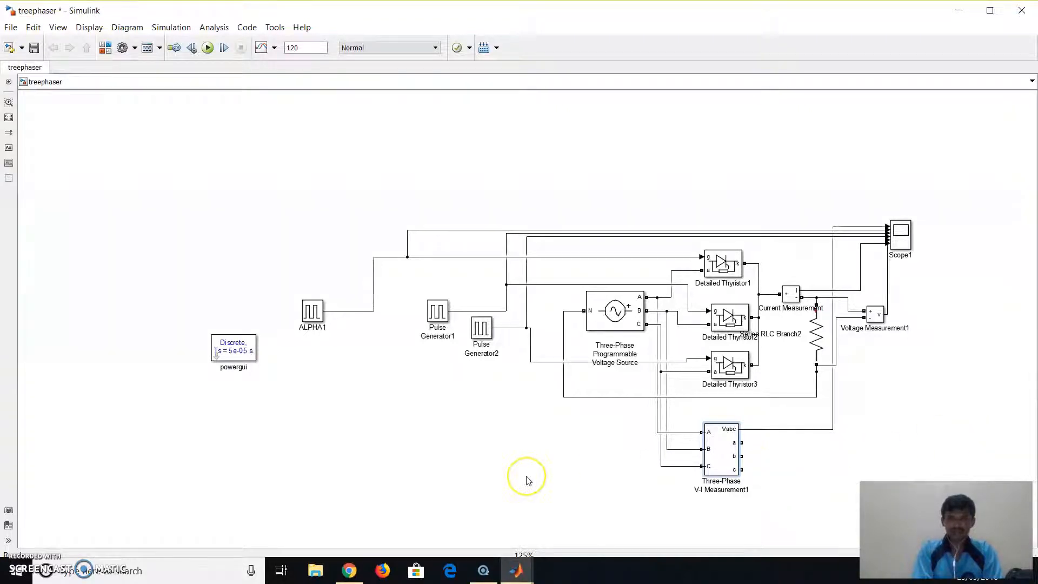
{"action": "left_click", "coordinate": [439, 375]}
{"action": "left_click", "coordinate": [360, 294]}
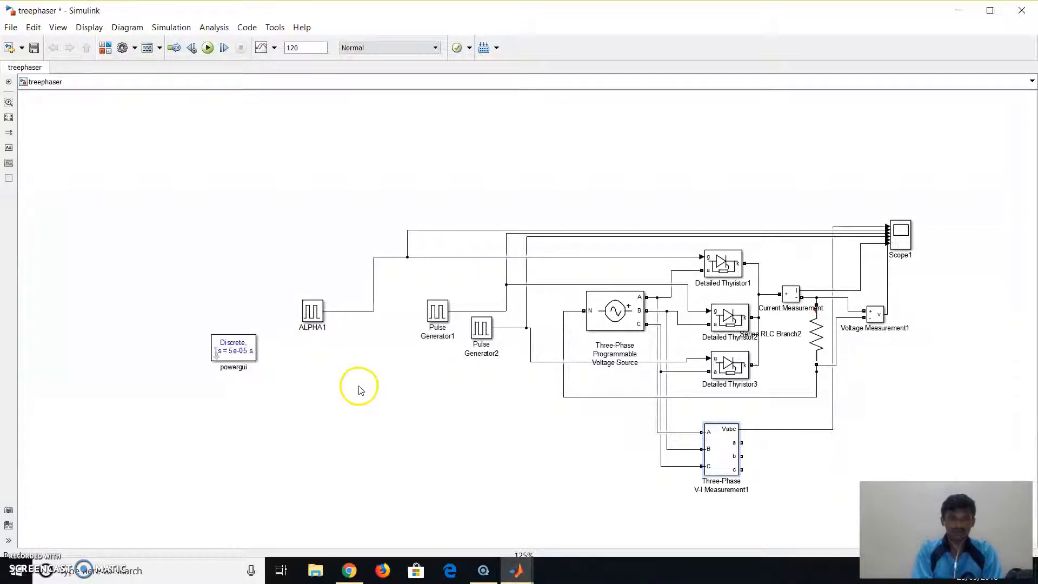
{"action": "left_click", "coordinate": [456, 329]}
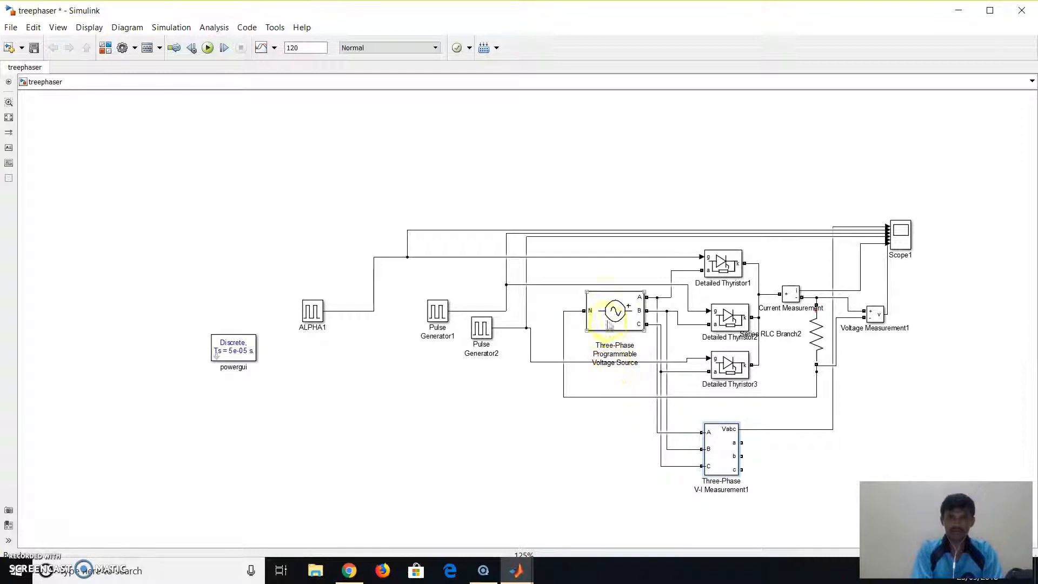
{"action": "left_click", "coordinate": [715, 267]}
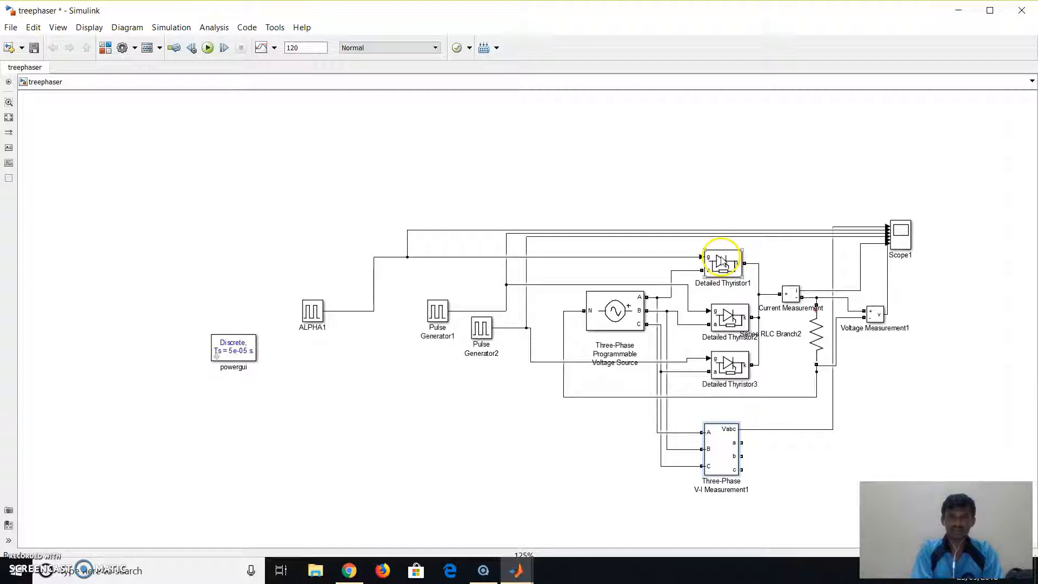
{"action": "left_click", "coordinate": [669, 148]}
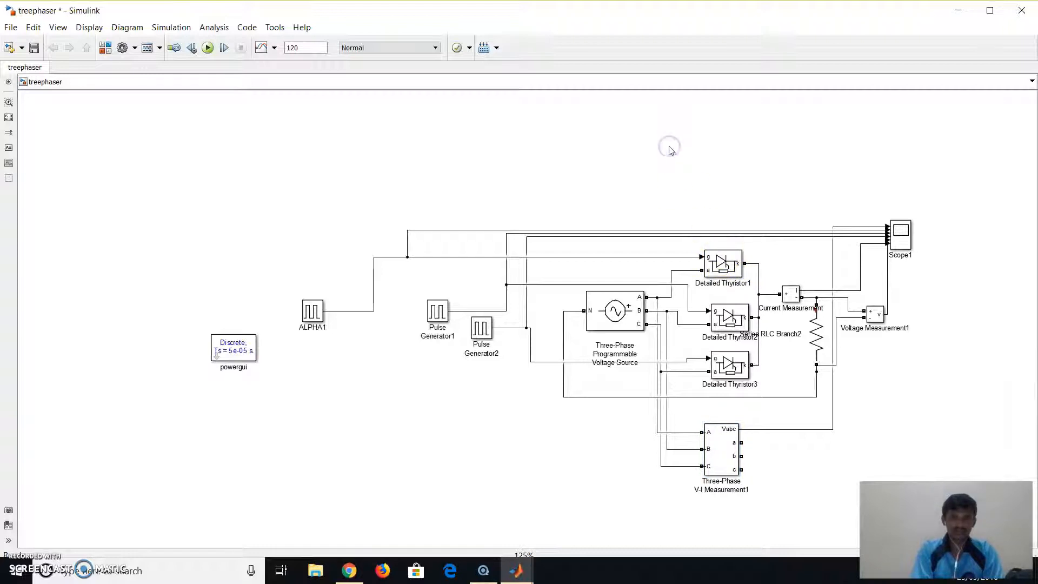
{"action": "left_click", "coordinate": [719, 265]}
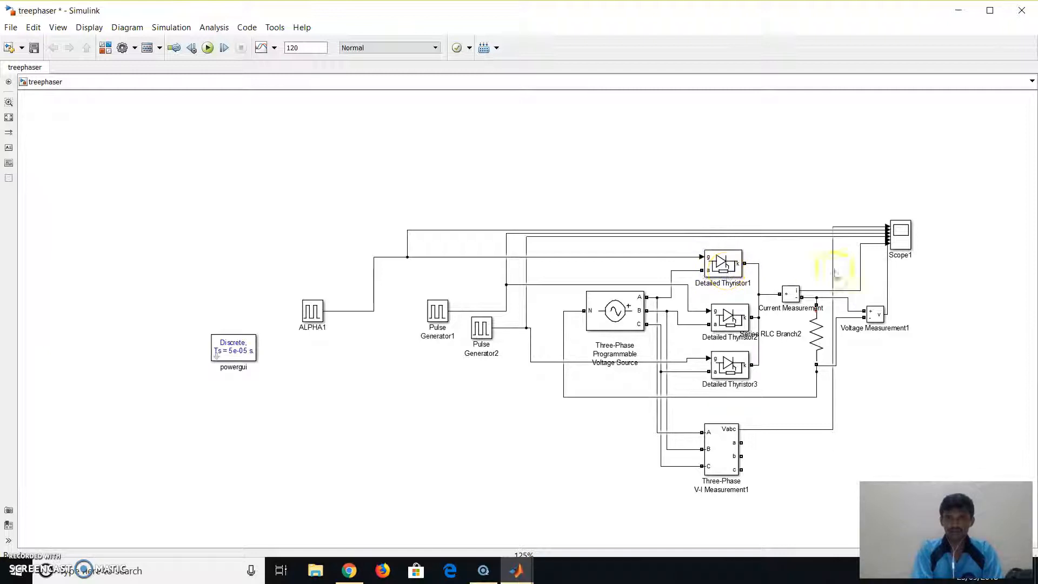
View the Scope1 display and return to the treephaser model.
{"action": "left_click", "coordinate": [901, 237]}
{"action": "double_click", "coordinate": [901, 238]}
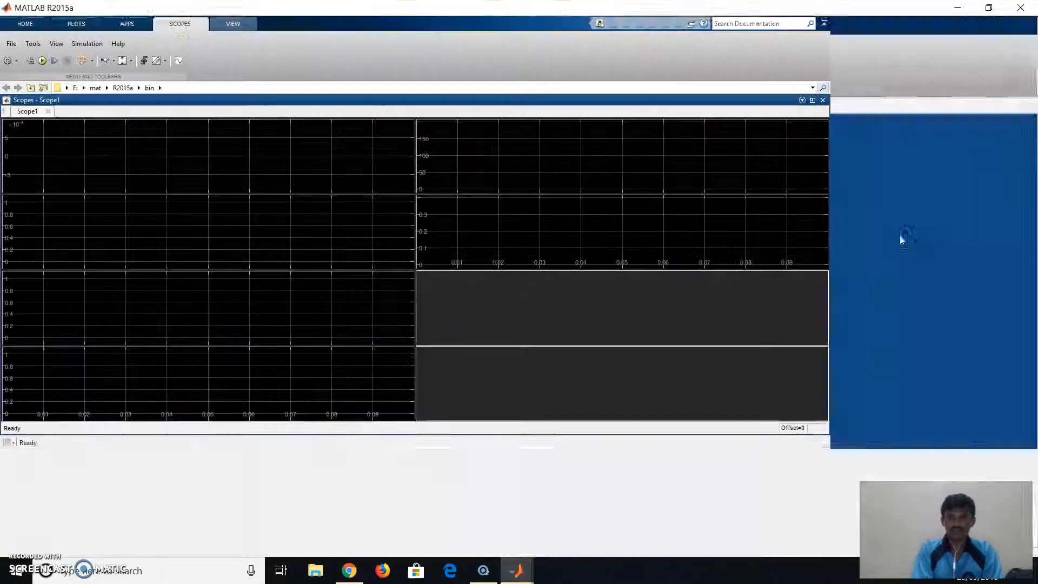
{"action": "left_click", "coordinate": [953, 76]}
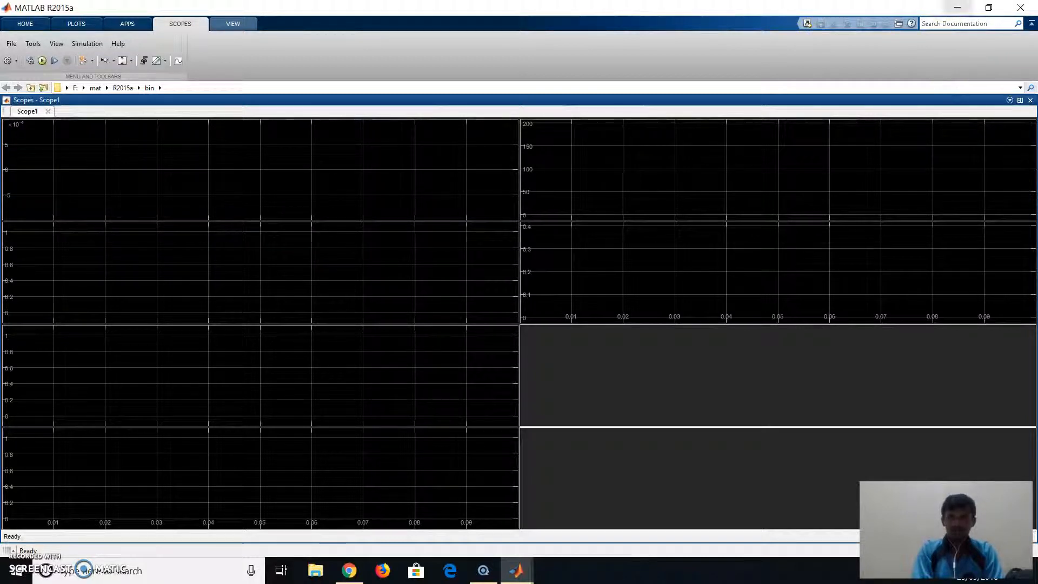
{"action": "left_click", "coordinate": [957, 7]}
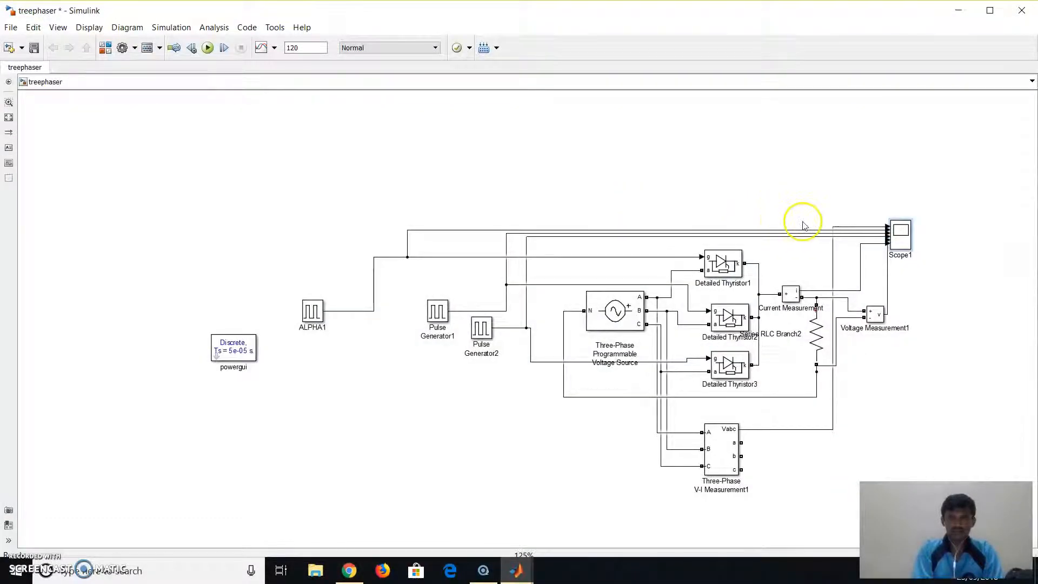
{"action": "left_click", "coordinate": [478, 329]}
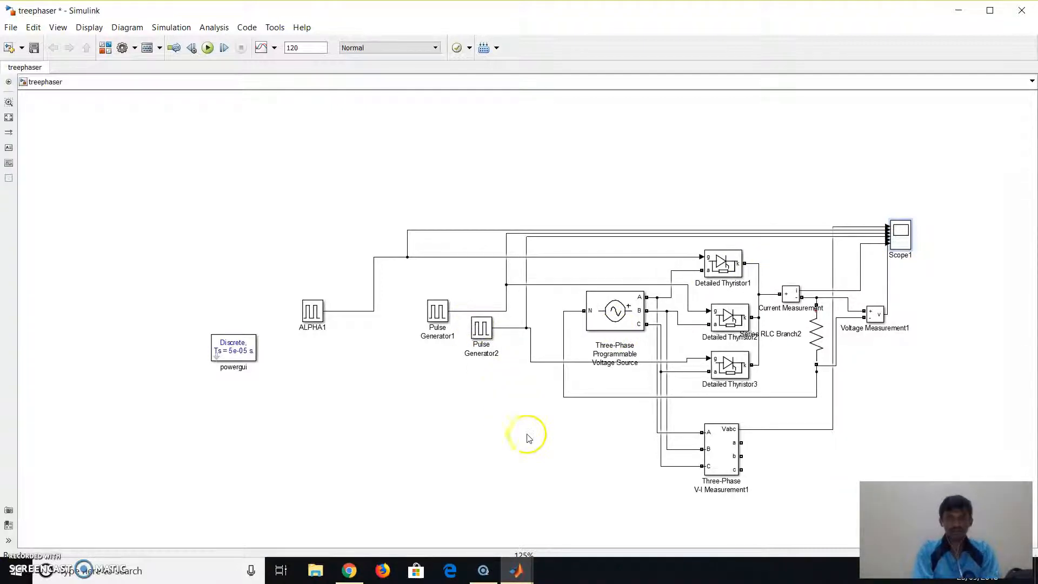
Inspect the Three-Phase Programmable Voltage Source block in the Simulink Library Browser and return to the treephaser model.
{"action": "mouse_move", "coordinate": [516, 568]}
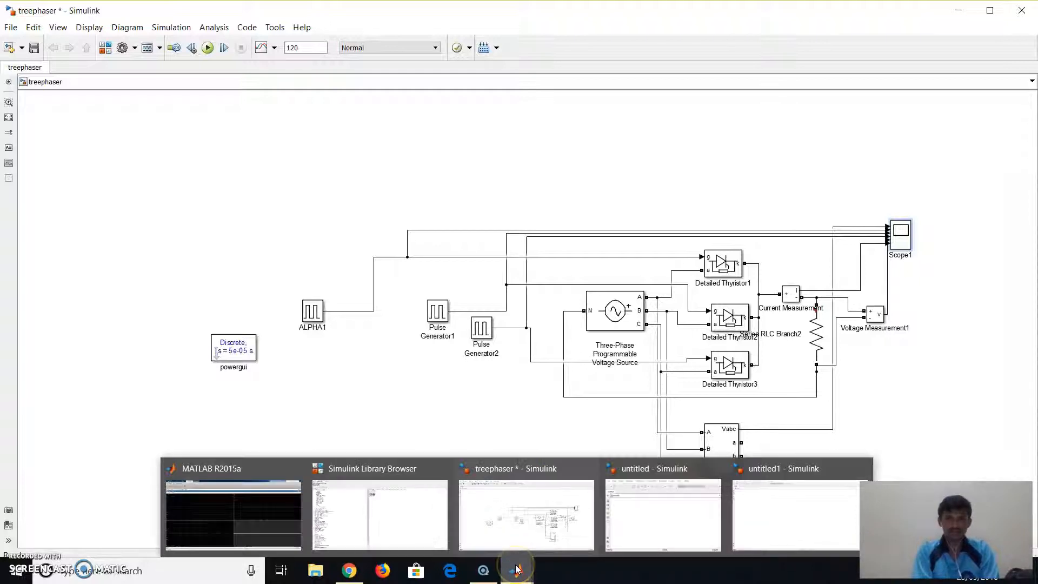
{"action": "left_click", "coordinate": [394, 511]}
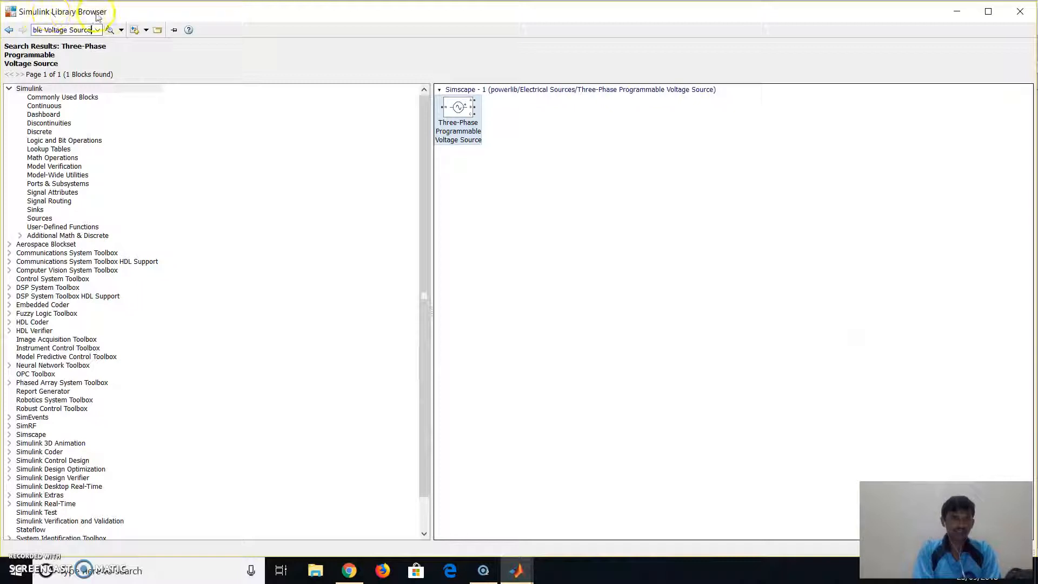
{"action": "left_click", "coordinate": [79, 34]}
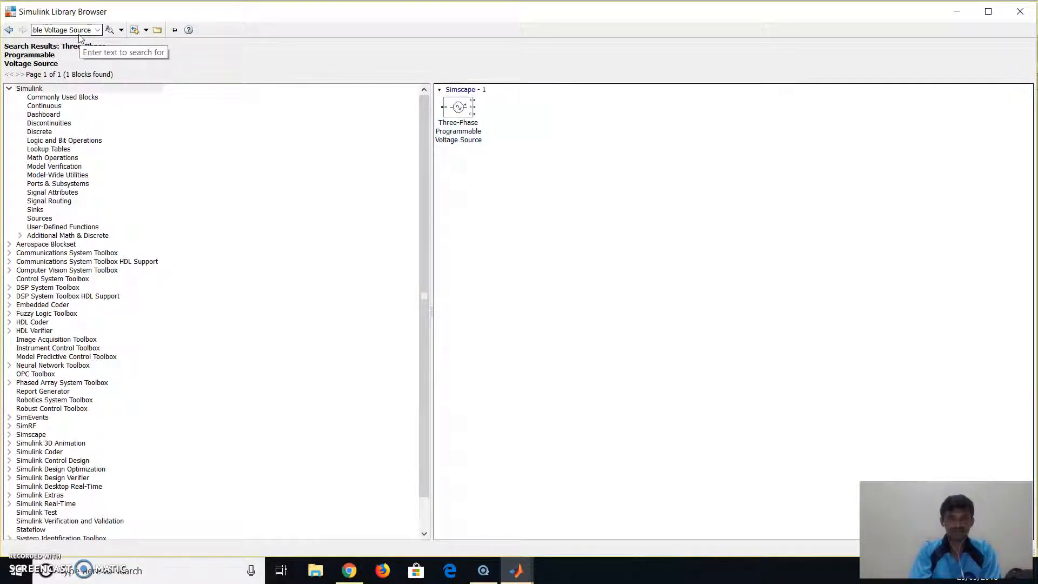
{"action": "left_click", "coordinate": [459, 110]}
{"action": "left_click_drag", "start_coordinate": [460, 115], "coordinate": [478, 123]}
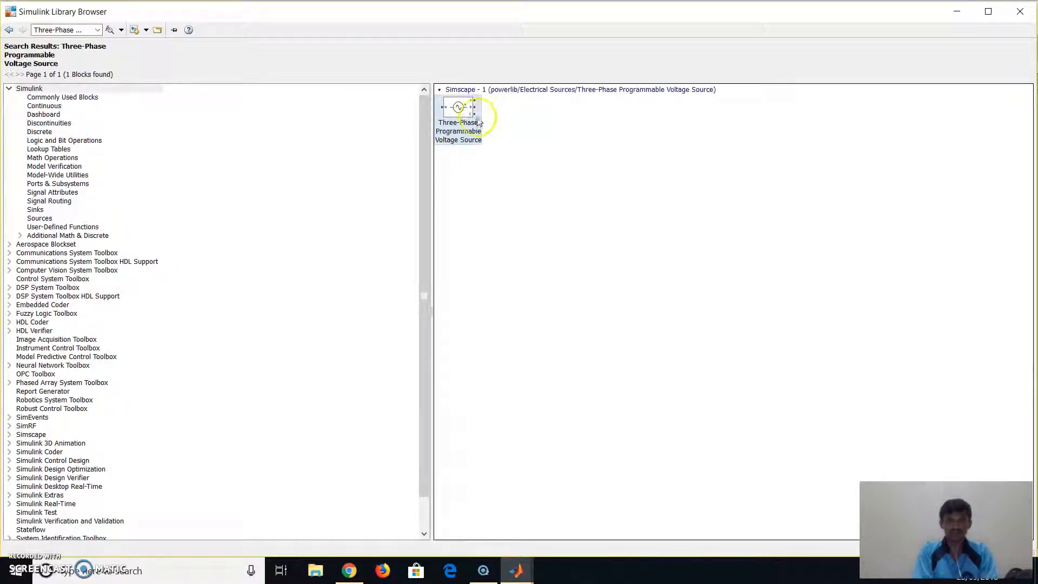
{"action": "mouse_move", "coordinate": [466, 122]}
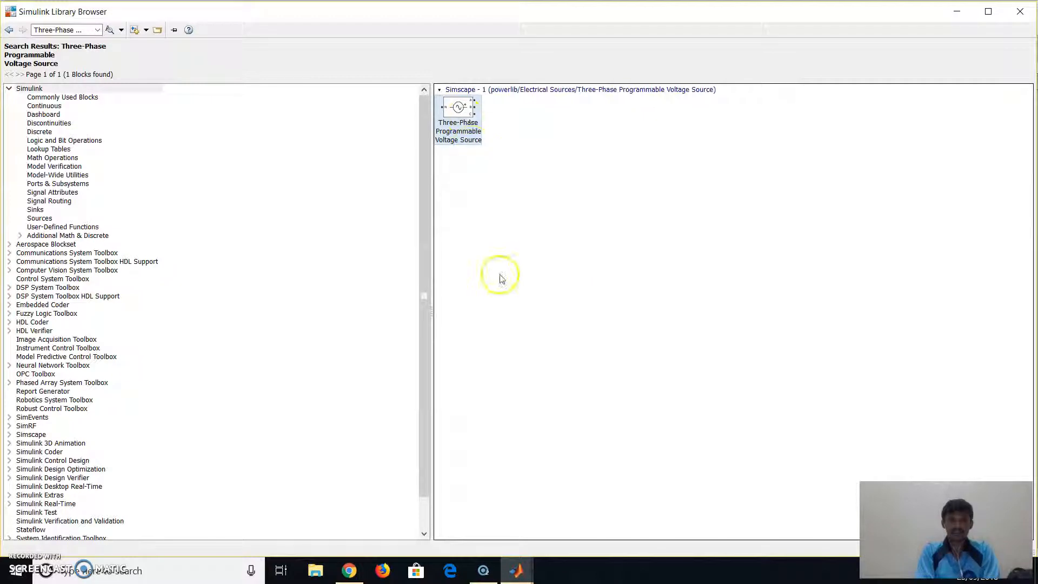
{"action": "left_click", "coordinate": [512, 577]}
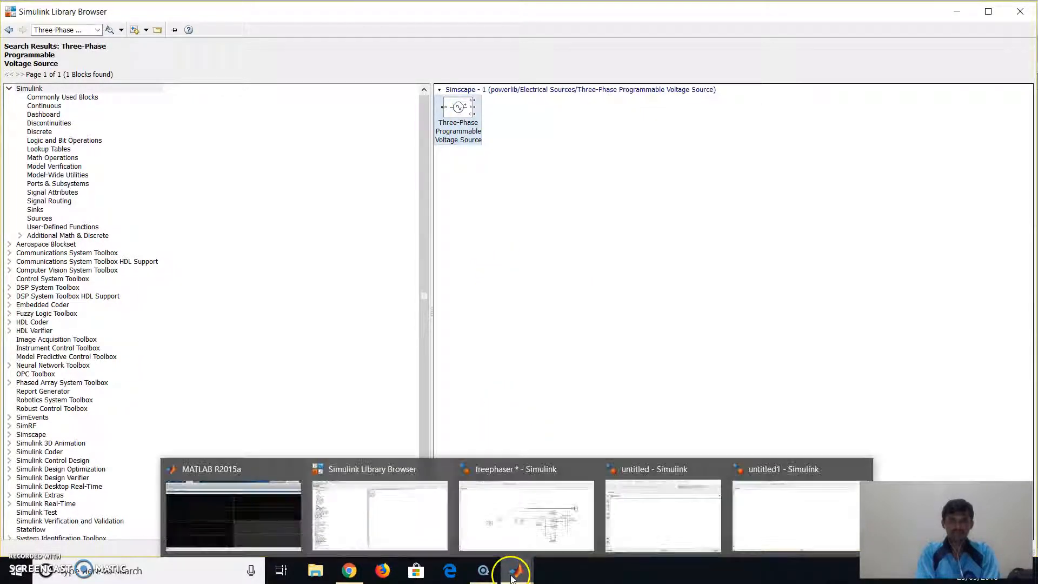
{"action": "left_click", "coordinate": [518, 502]}
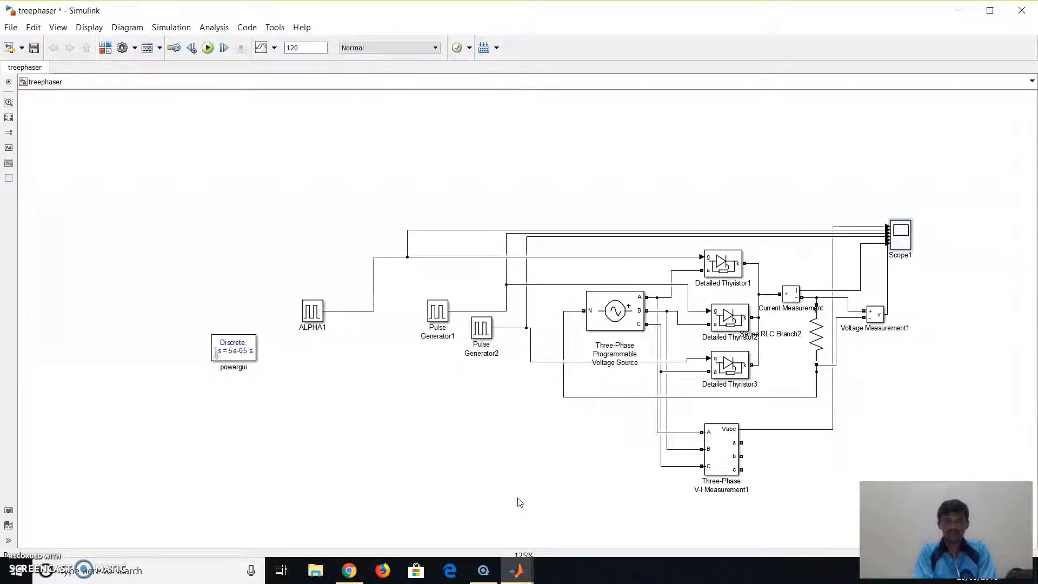
Search the Simulink library for "thy" and add a Detailed Thyristor block to an empty area of the treephaser model, above powergui.
{"action": "left_click", "coordinate": [719, 263]}
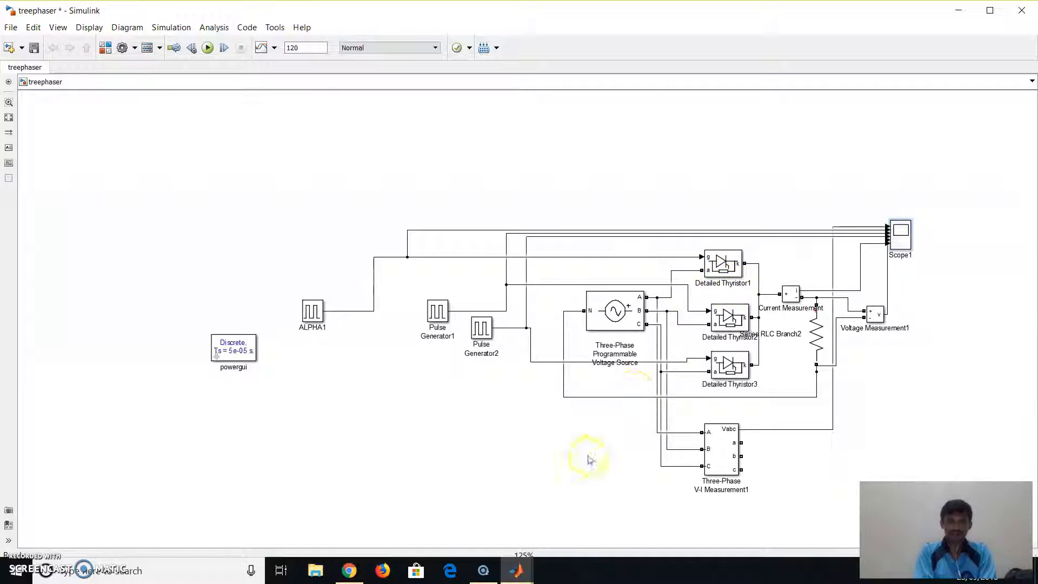
{"action": "mouse_move", "coordinate": [516, 571]}
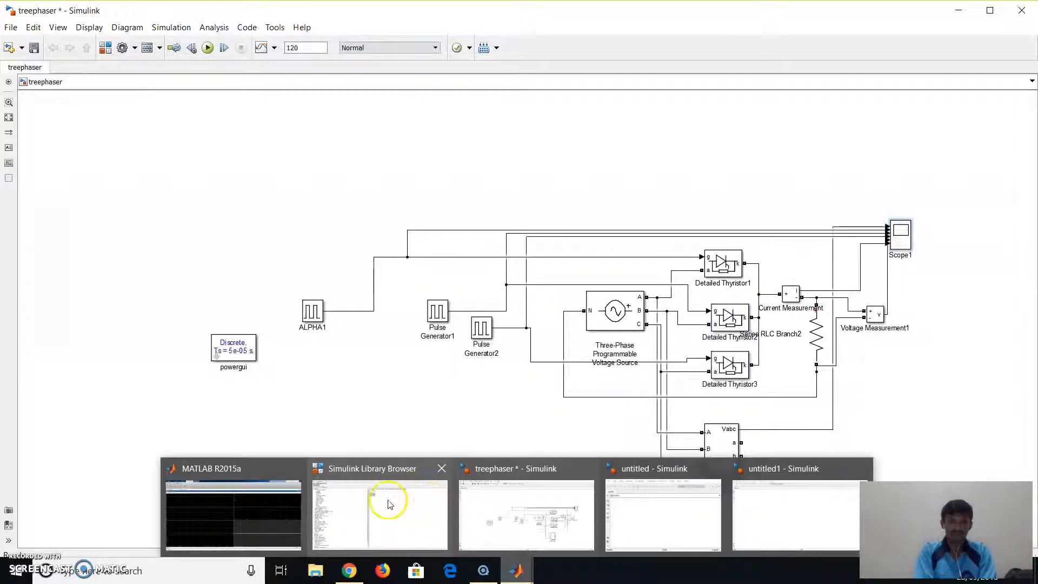
{"action": "left_click", "coordinate": [388, 500]}
{"action": "triple_click", "coordinate": [77, 30]}
{"action": "type", "text": "thy"}
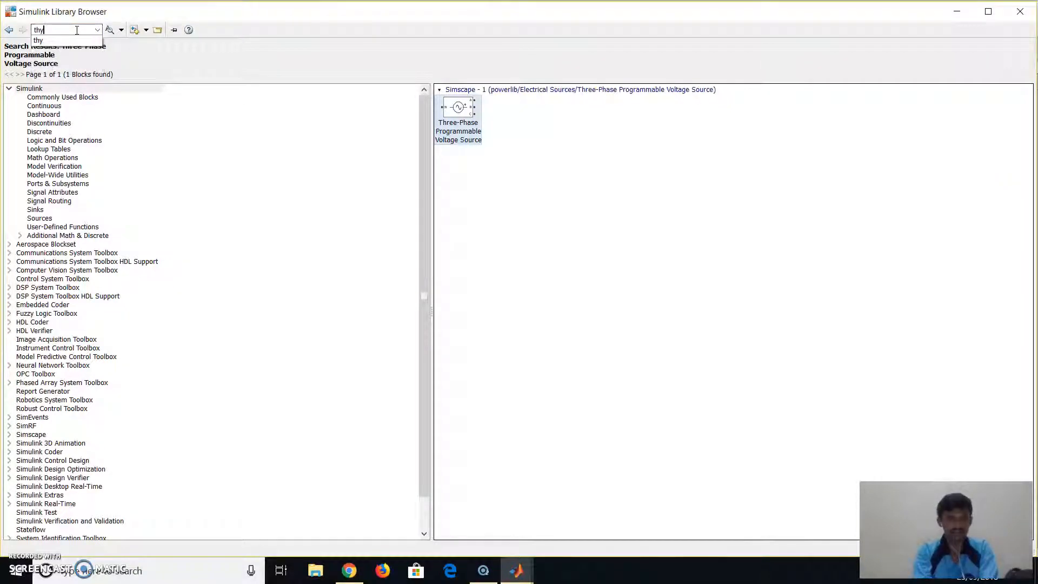
{"action": "key", "text": "Return"}
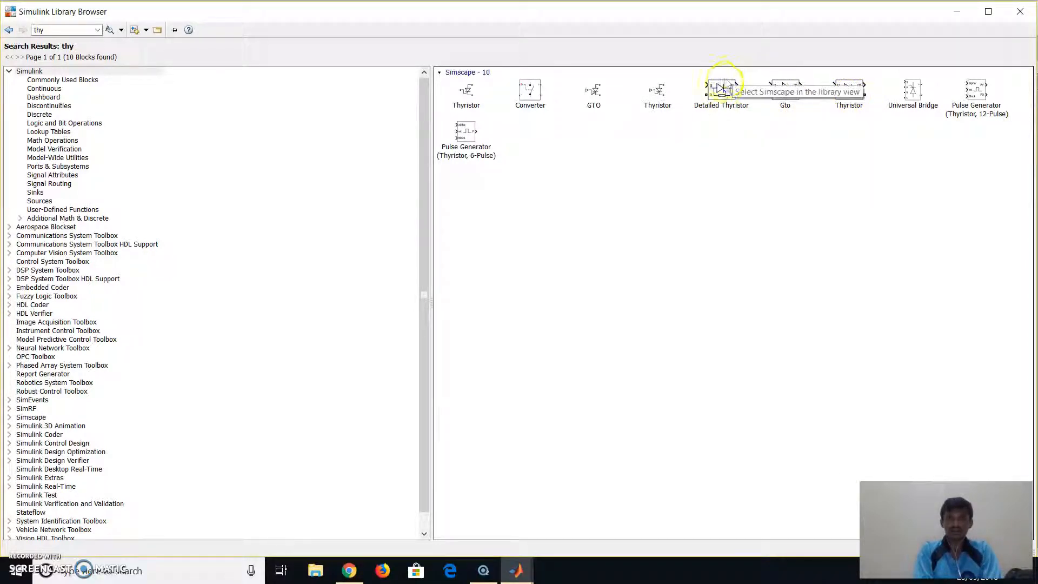
{"action": "left_click", "coordinate": [722, 91]}
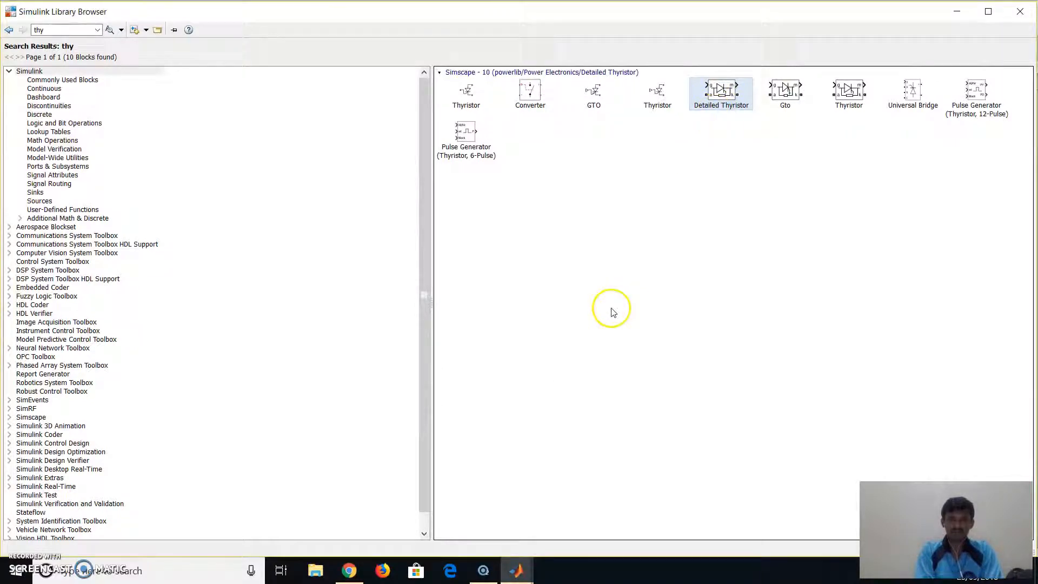
{"action": "left_click_drag", "start_coordinate": [723, 91], "coordinate": [207, 128]}
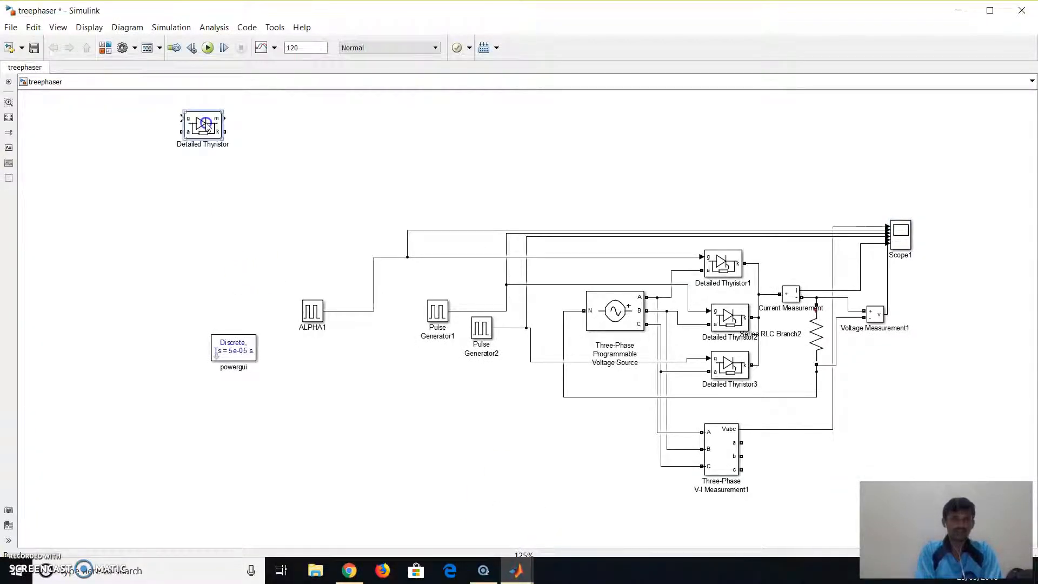
Disable the Show measurement port option of the newly added Detailed Thyristor block and compare it with Detailed Thyristor1.
{"action": "double_click", "coordinate": [207, 126]}
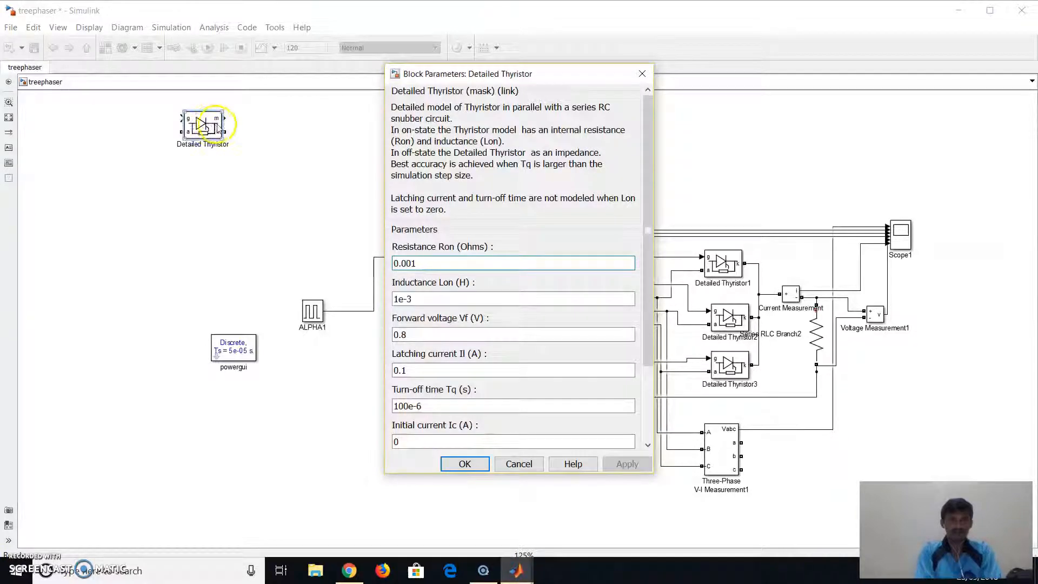
{"action": "scroll", "coordinate": [512, 329], "scroll_direction": "down", "scroll_amount": 3}
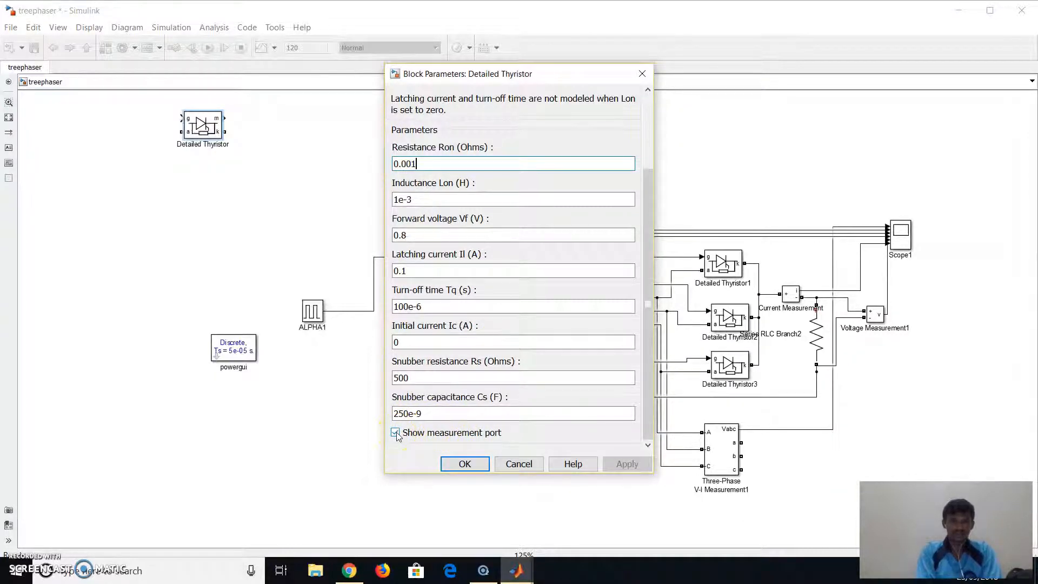
{"action": "left_click", "coordinate": [455, 464]}
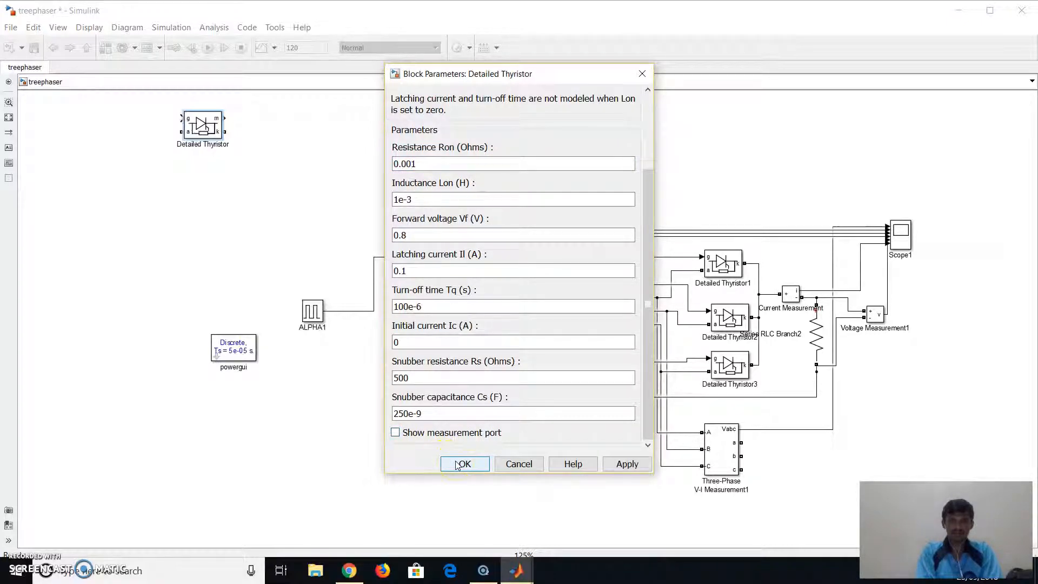
{"action": "left_click", "coordinate": [185, 114]}
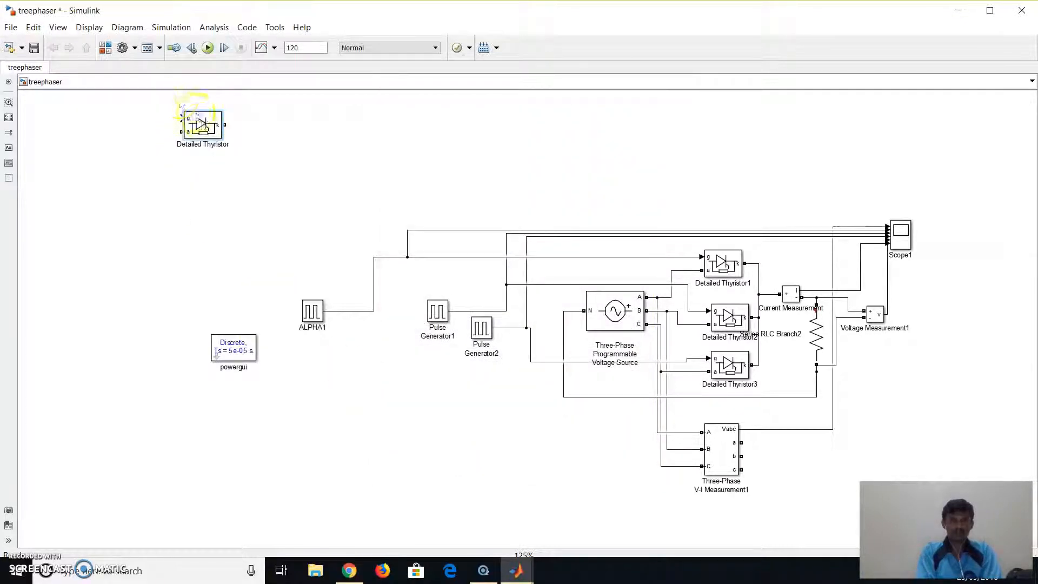
{"action": "left_click", "coordinate": [733, 272]}
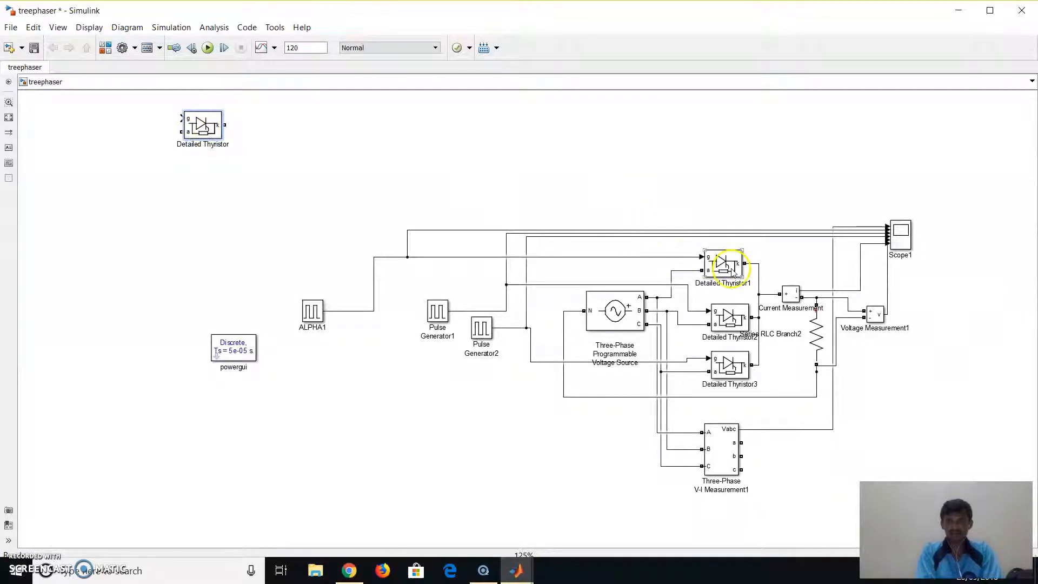
Delete the extra Detailed Thyristor block from the empty area above powergui.
{"action": "left_click", "coordinate": [732, 236]}
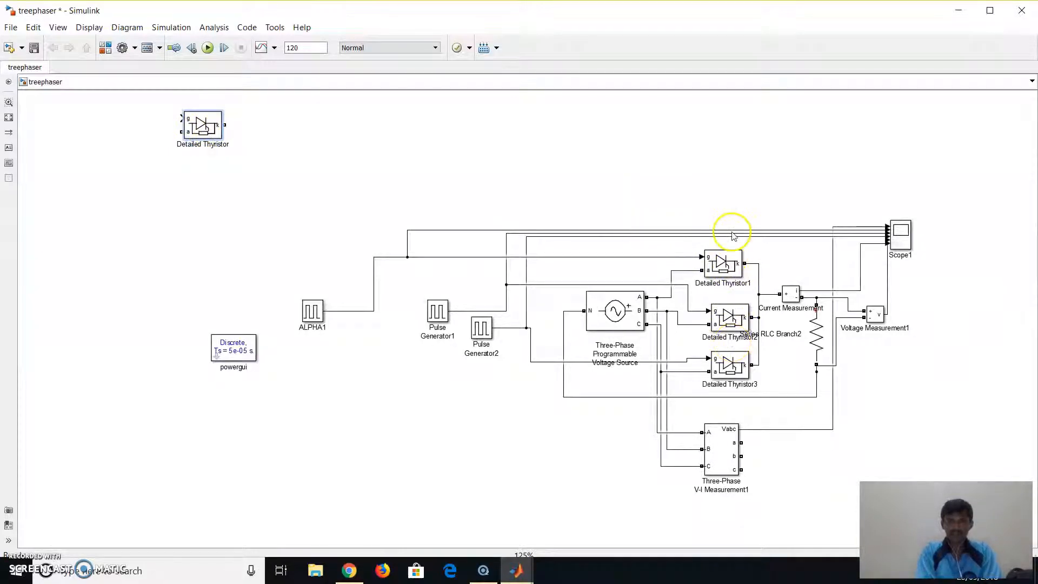
{"action": "left_click", "coordinate": [720, 322]}
{"action": "left_click", "coordinate": [725, 373], "text": "shift"}
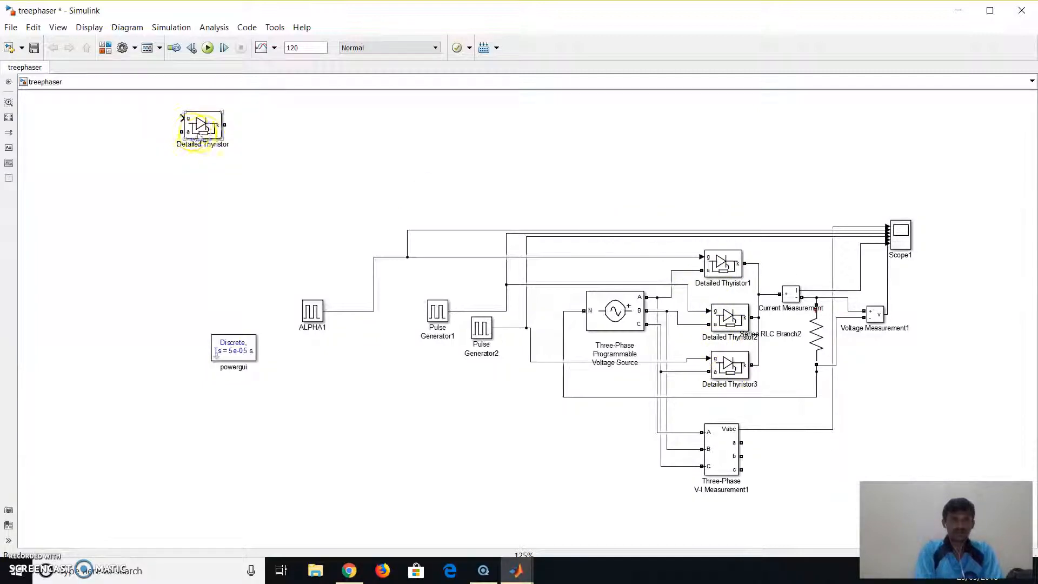
{"action": "left_click", "coordinate": [205, 137]}
{"action": "key", "text": "Delete"}
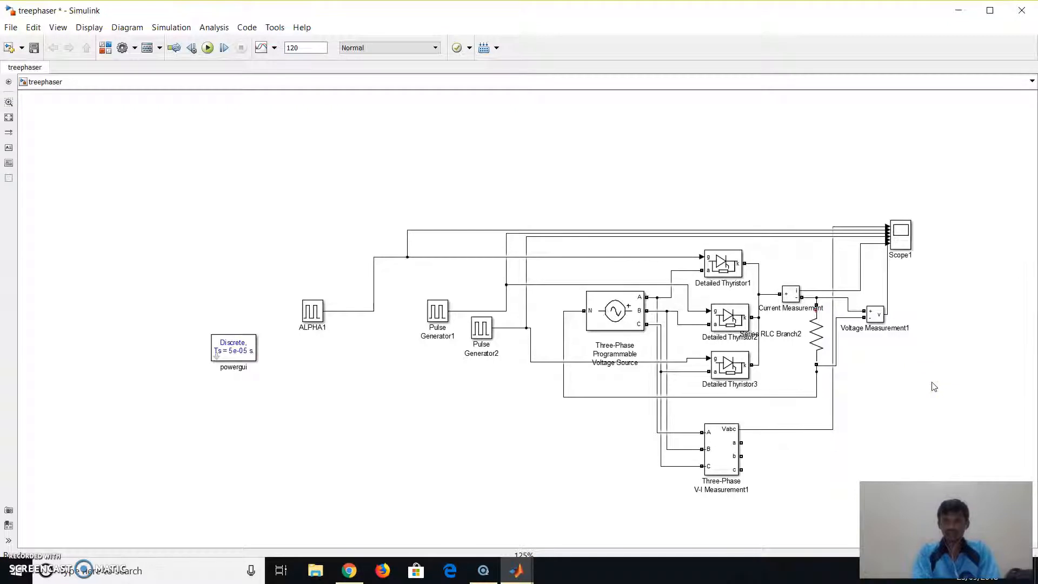
Inspect the branch type and resistance parameters of the Series RLC Branch2 load and close them.
{"action": "left_click", "coordinate": [822, 344]}
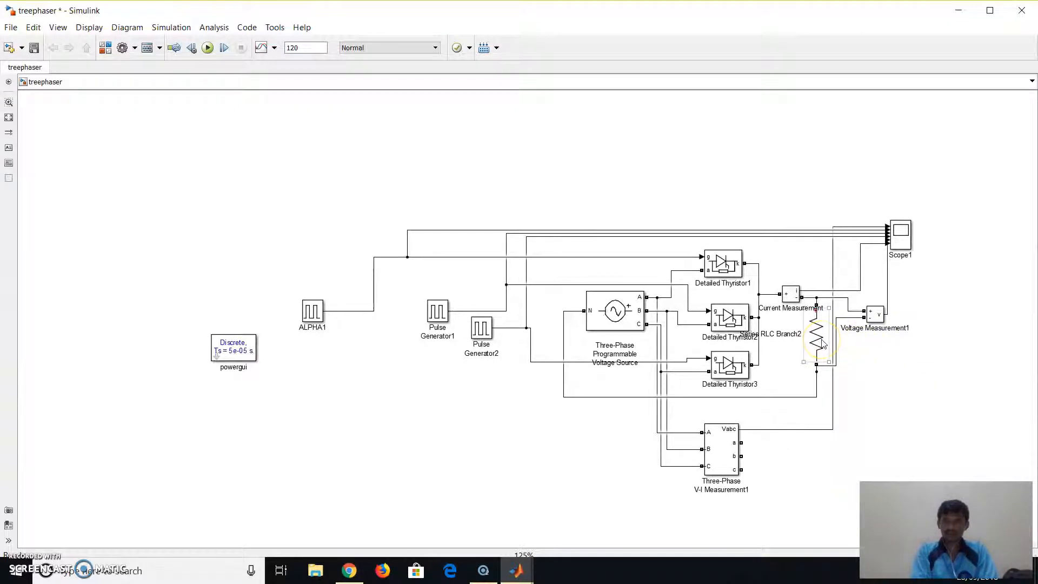
{"action": "double_click", "coordinate": [822, 344]}
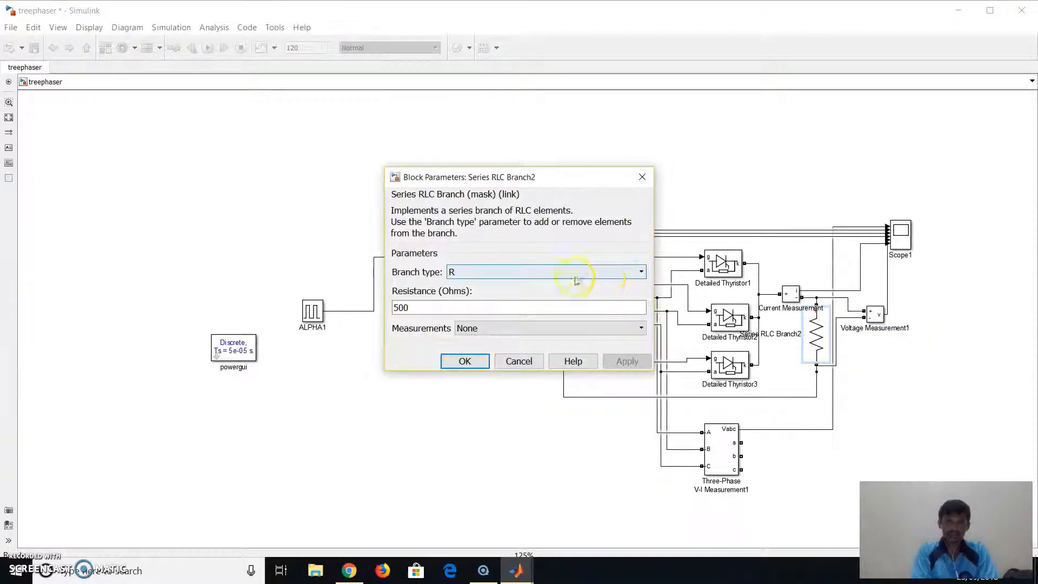
{"action": "left_click", "coordinate": [642, 179]}
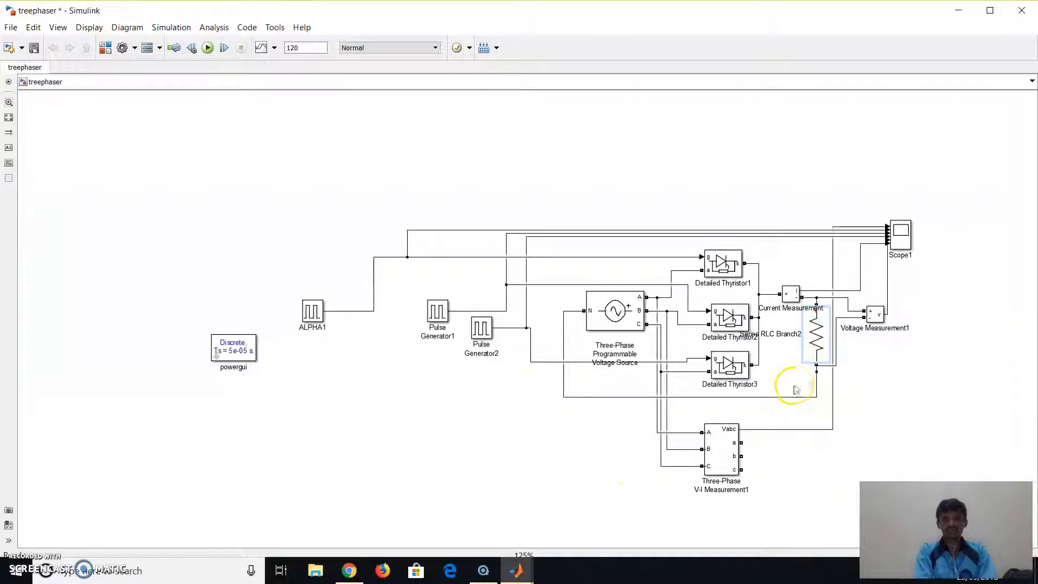
Search the Simulink Library Browser for "resistor", look over the Resistor block, and return to the treephaser model.
{"action": "mouse_move", "coordinate": [518, 575]}
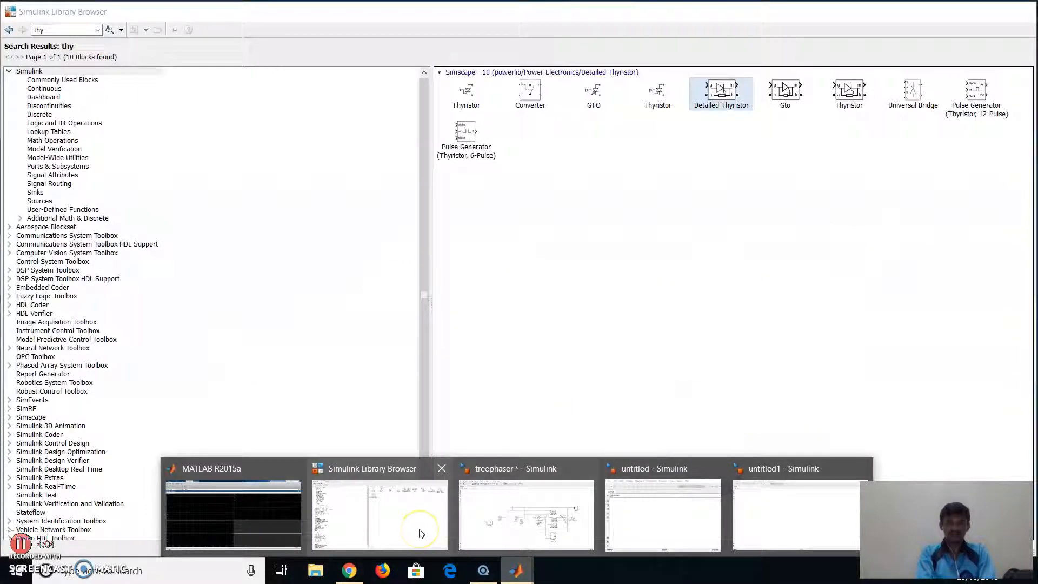
{"action": "left_click", "coordinate": [420, 530]}
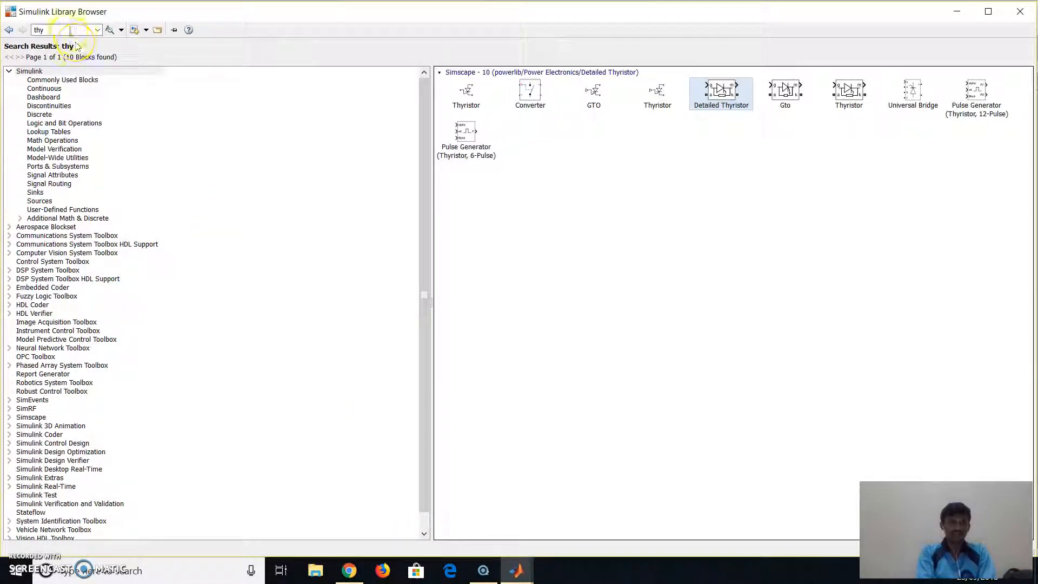
{"action": "double_click", "coordinate": [61, 30]}
{"action": "type", "text": "resi"}
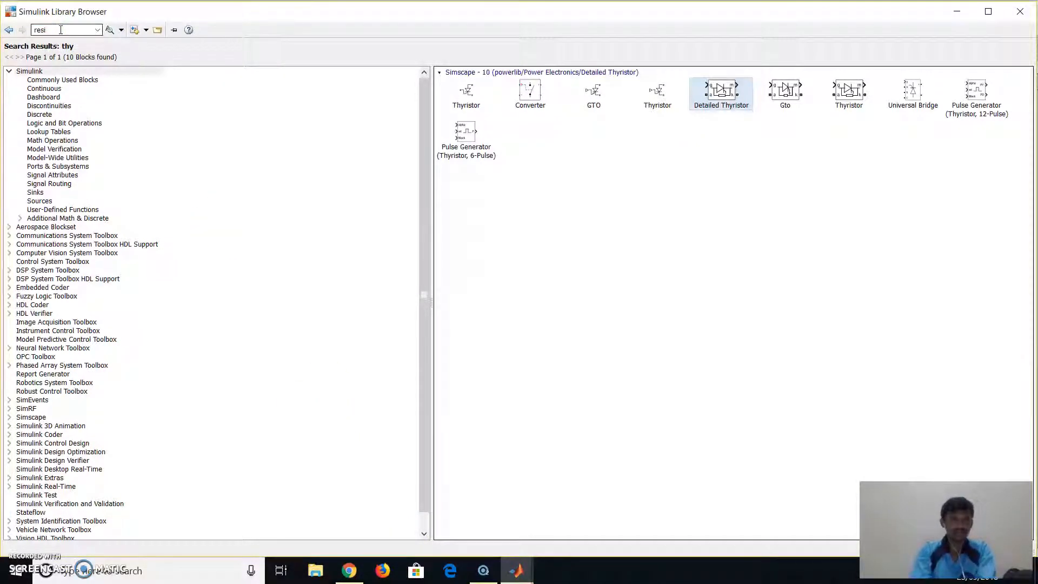
{"action": "type", "text": "stor"}
{"action": "key", "text": "Return"}
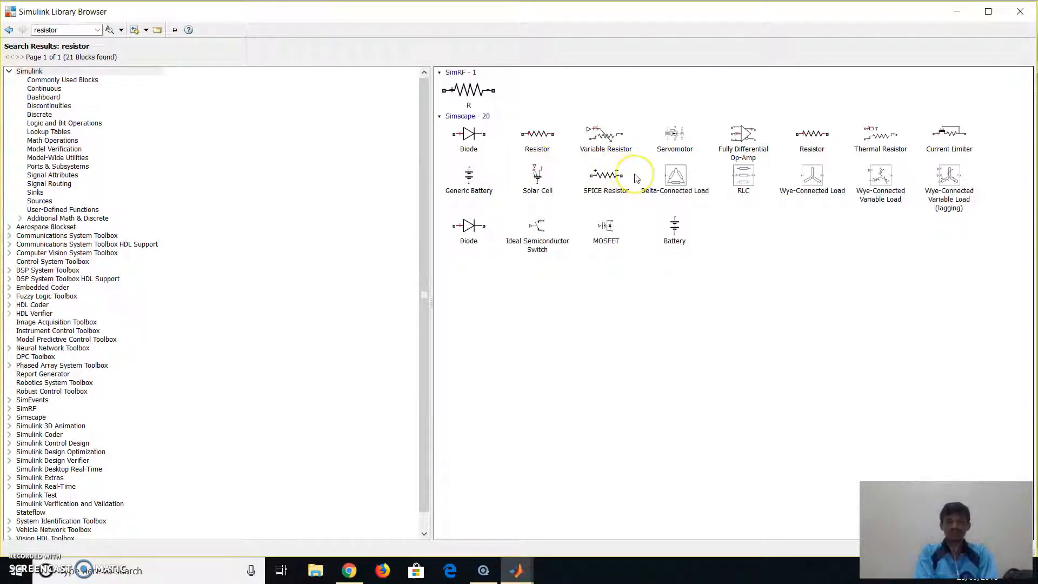
{"action": "mouse_move", "coordinate": [637, 179]}
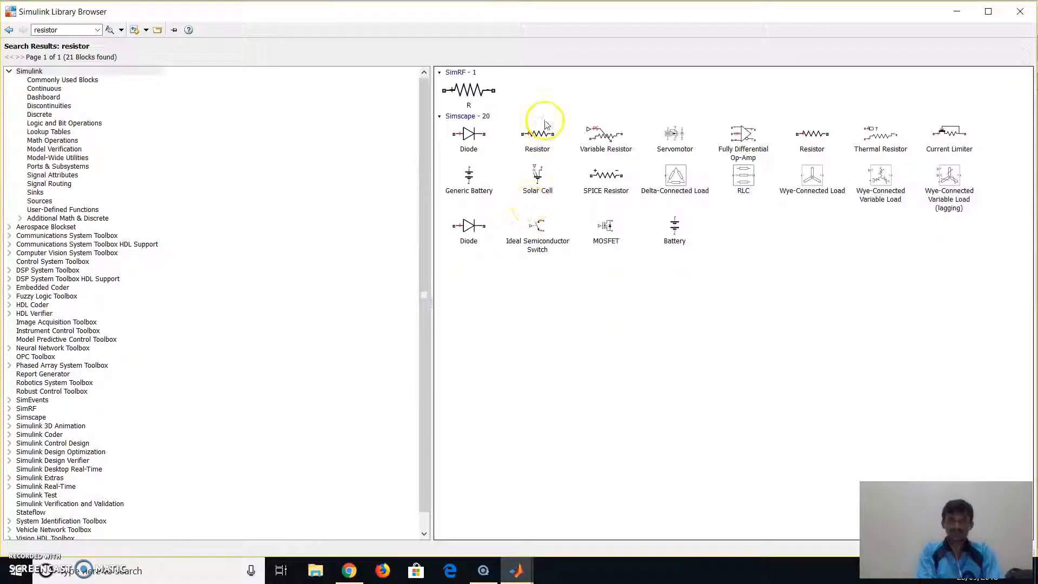
{"action": "left_click", "coordinate": [531, 153]}
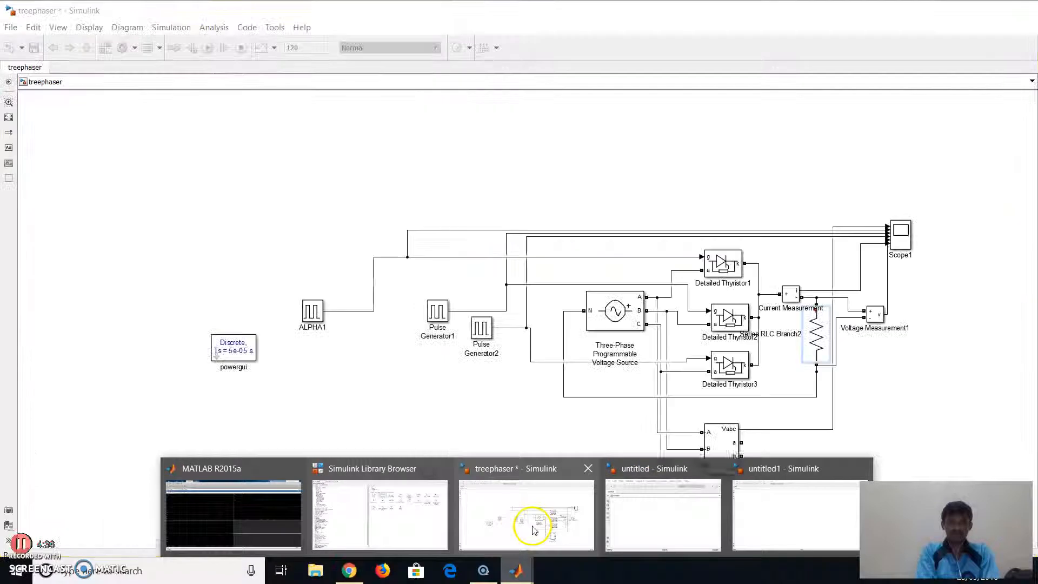
{"action": "left_click", "coordinate": [527, 514]}
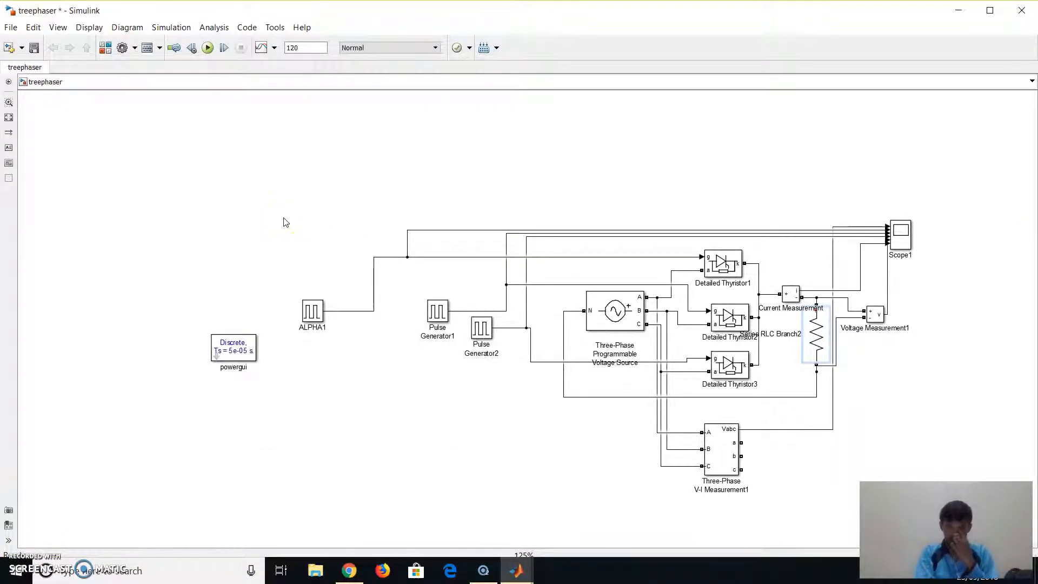
Trace the gate signal line of Detailed Thyristor1 to ALPHA1 and open that pulse generator's parameters through the phase delay.
{"action": "left_click", "coordinate": [426, 259]}
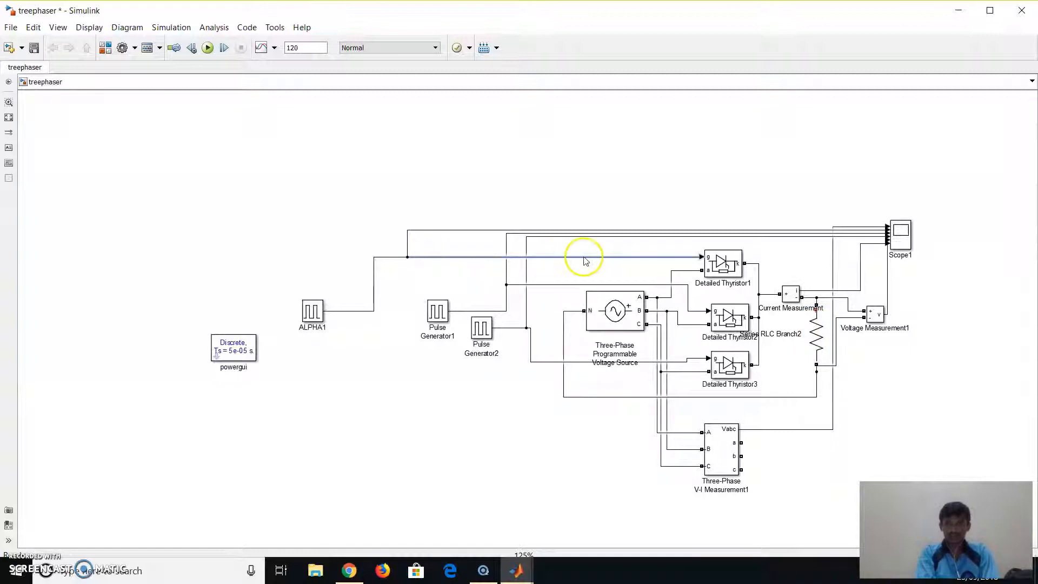
{"action": "left_click", "coordinate": [307, 320]}
{"action": "left_click", "coordinate": [316, 324]}
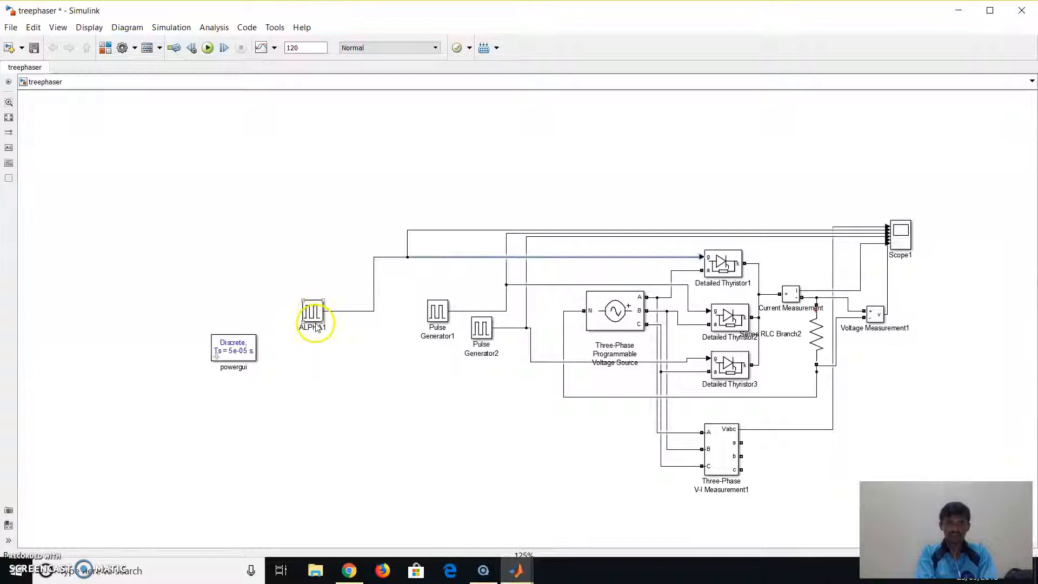
{"action": "double_click", "coordinate": [316, 306]}
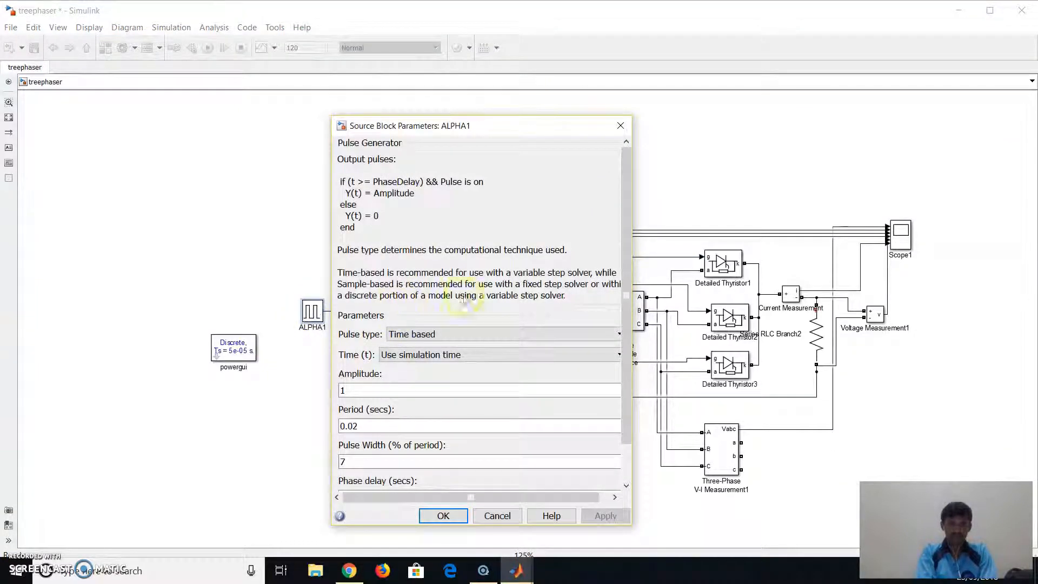
{"action": "left_click", "coordinate": [630, 251]}
{"action": "left_click_drag", "start_coordinate": [630, 250], "coordinate": [627, 291]}
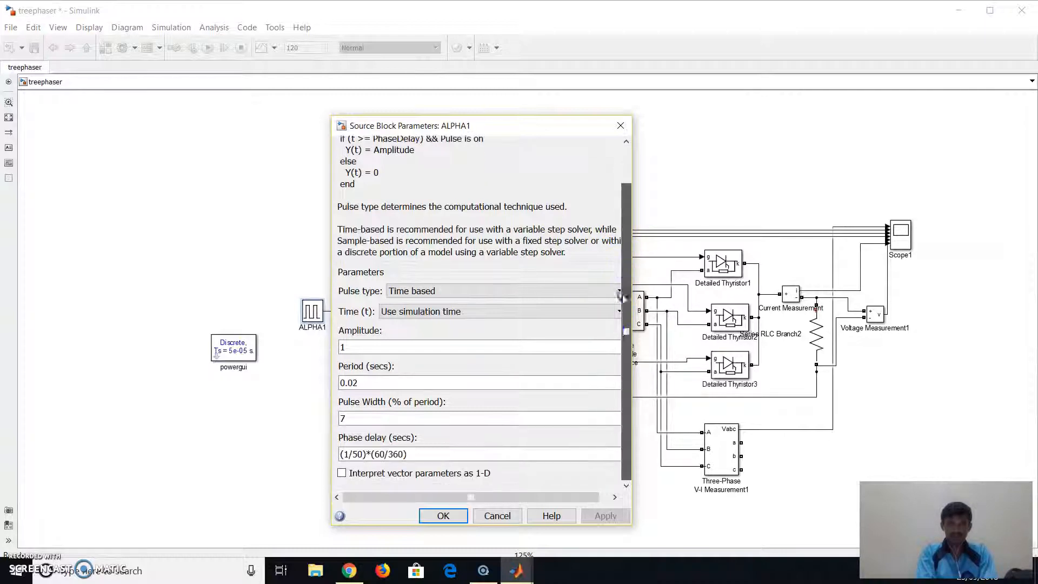
Review the amplitude, period and pulse width of ALPHA1, moving its parameter dialog clear of the thyristor circuit.
{"action": "left_click", "coordinate": [359, 347]}
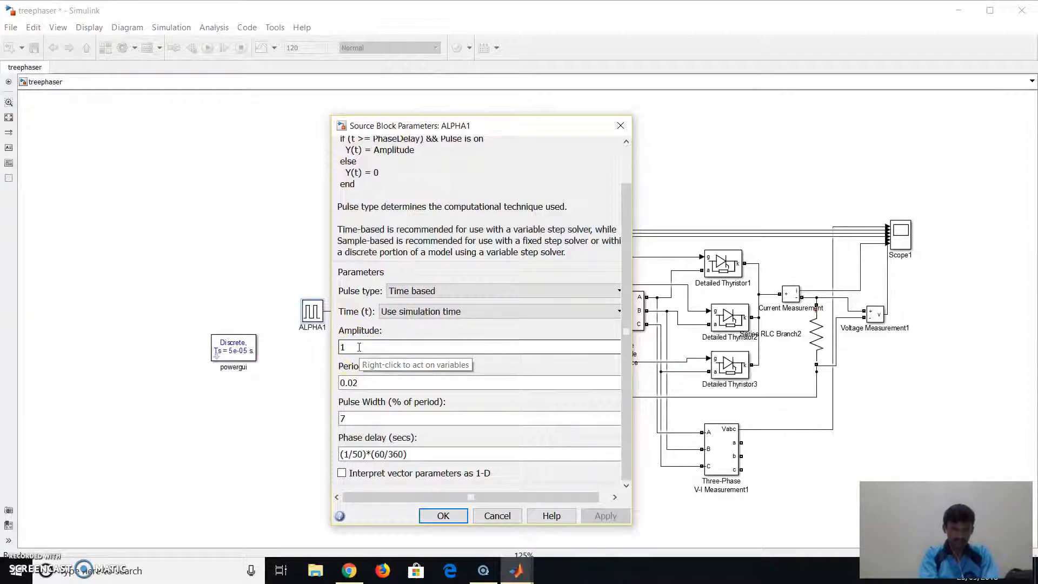
{"action": "left_click", "coordinate": [359, 347]}
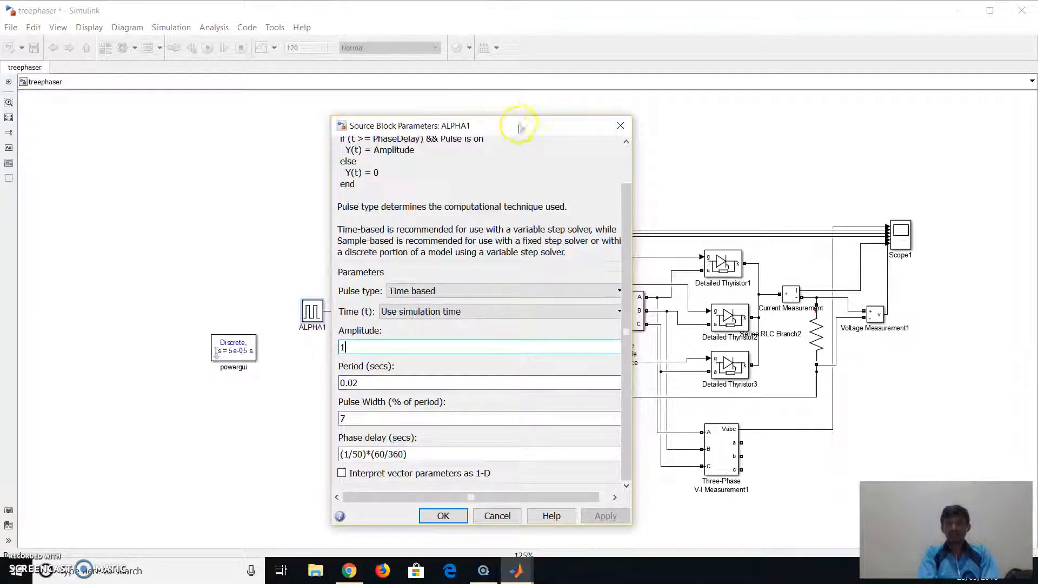
{"action": "left_click_drag", "start_coordinate": [521, 126], "coordinate": [378, 121]}
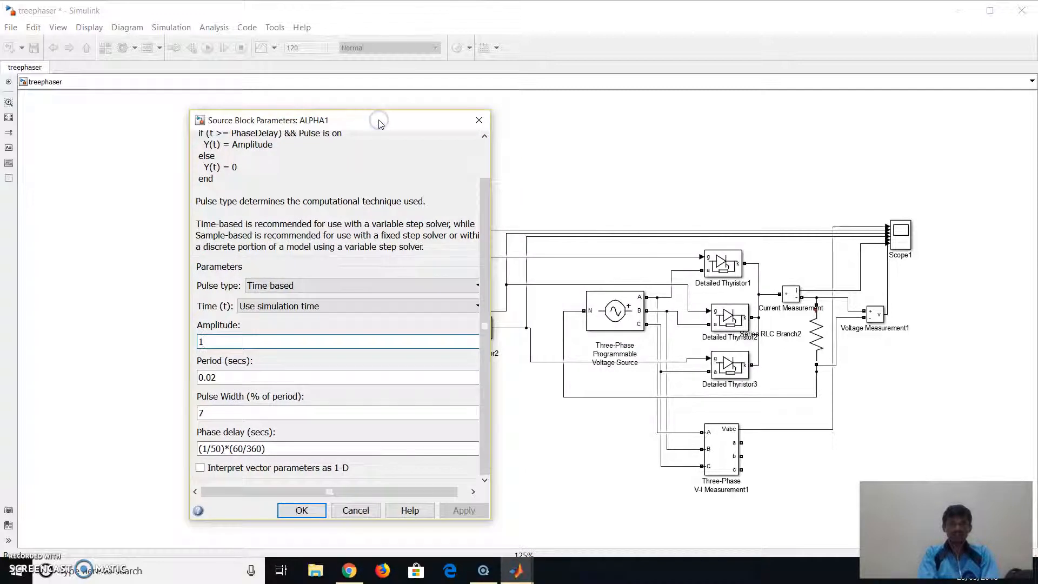
{"action": "left_click", "coordinate": [233, 371]}
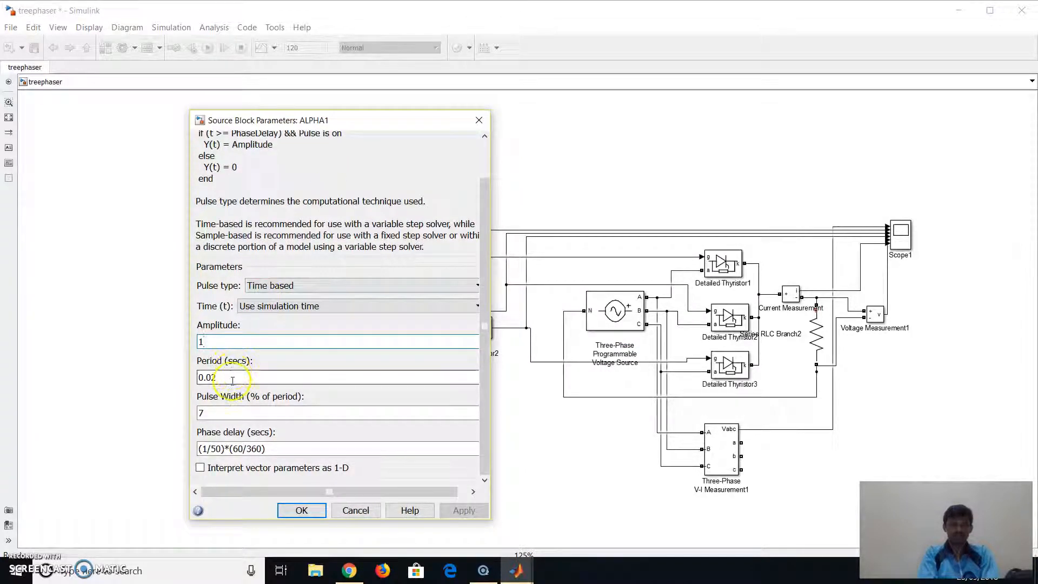
{"action": "double_click", "coordinate": [228, 410]}
{"action": "left_click", "coordinate": [228, 410]}
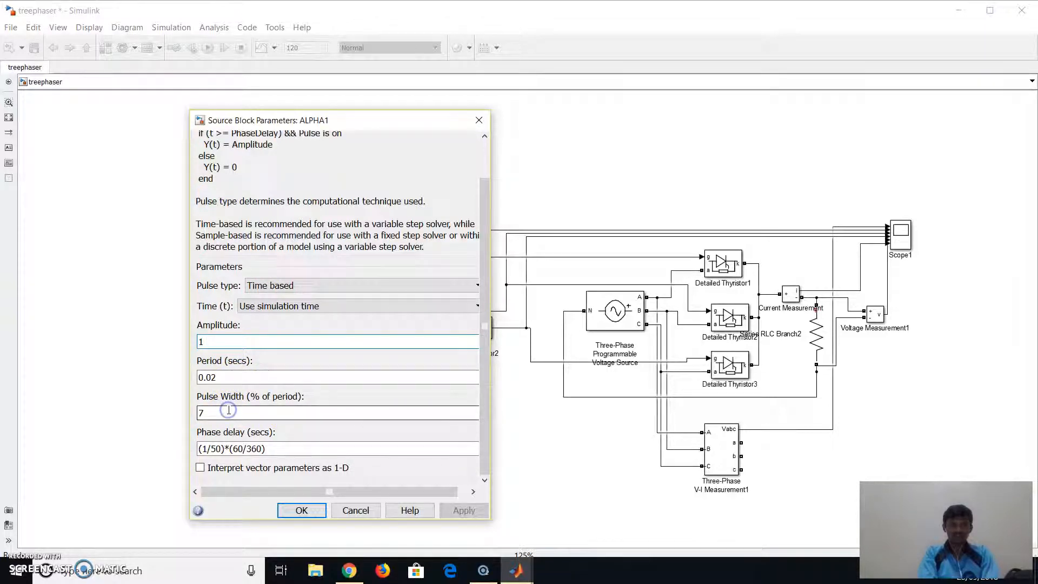
Examine the phase delay expression of ALPHA1 and close its parameters.
{"action": "left_click", "coordinate": [273, 449]}
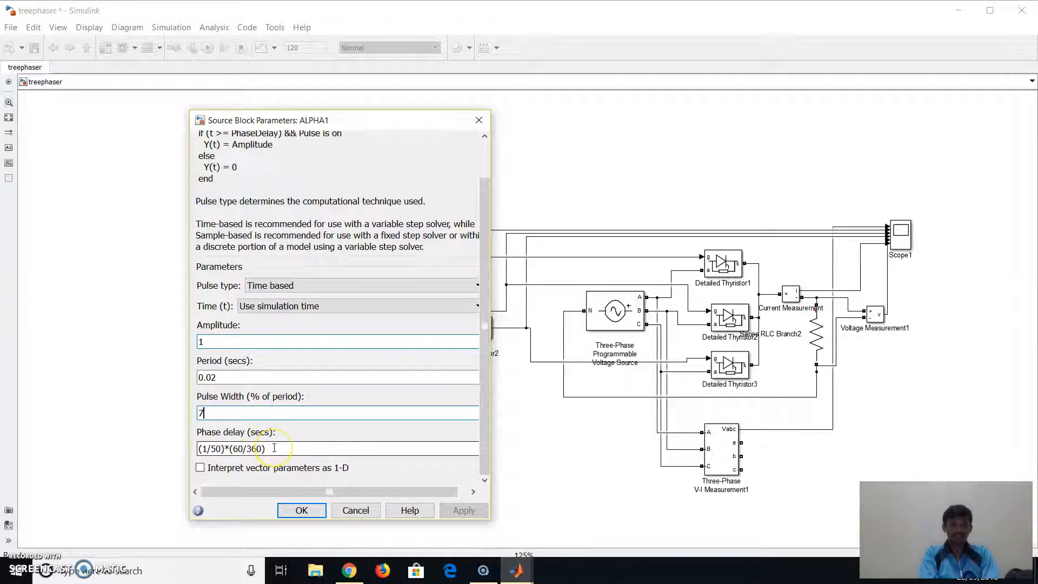
{"action": "left_click", "coordinate": [233, 443]}
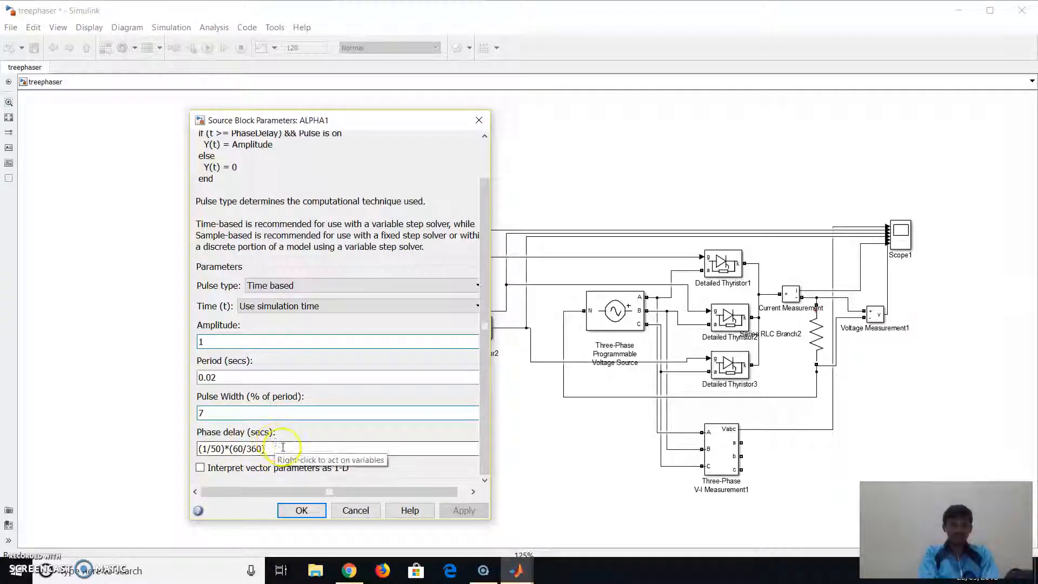
{"action": "double_click", "coordinate": [284, 450]}
{"action": "left_click", "coordinate": [283, 449]}
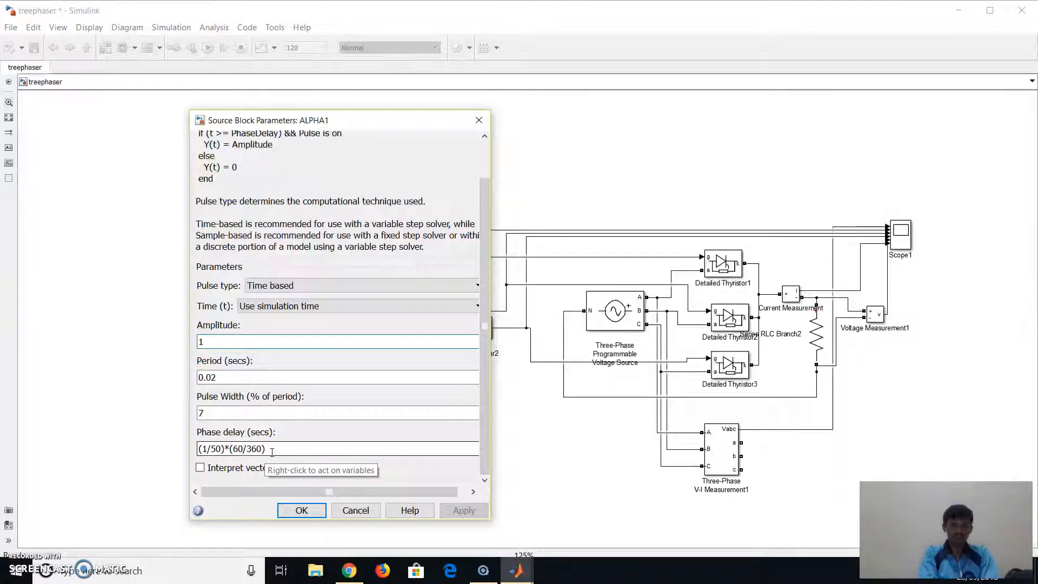
{"action": "left_click", "coordinate": [277, 449]}
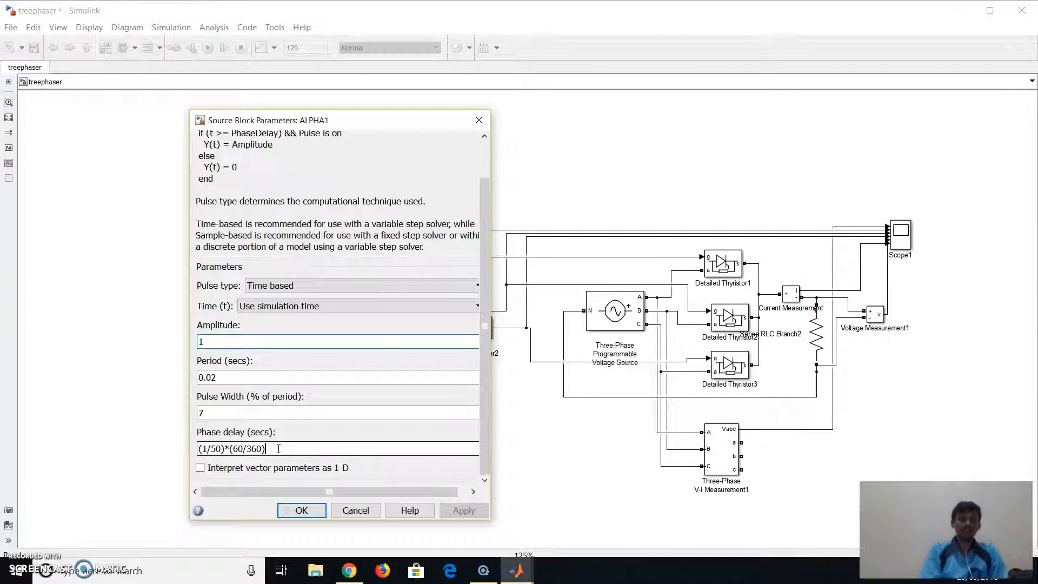
{"action": "left_click", "coordinate": [264, 454]}
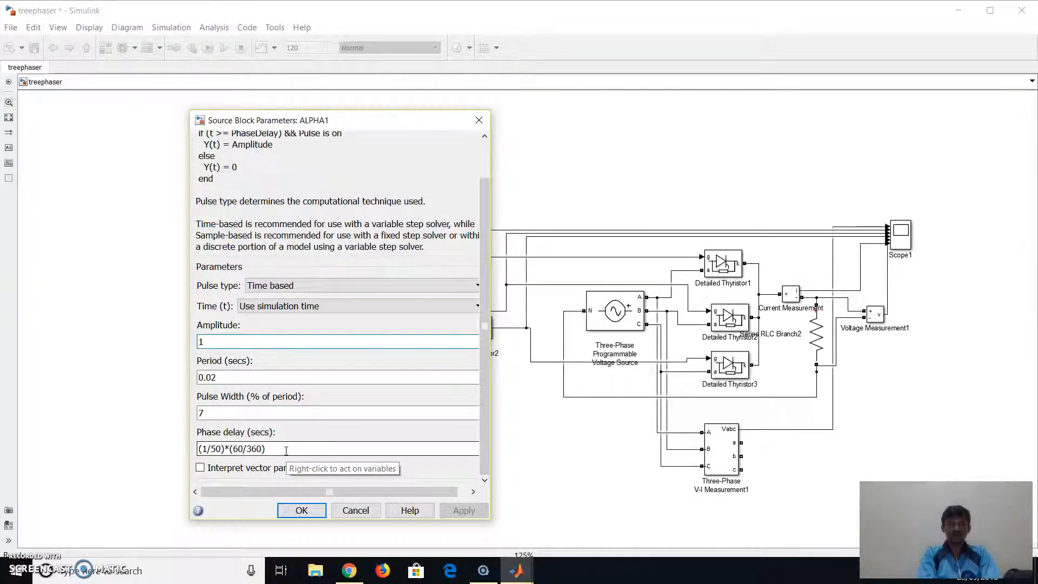
{"action": "left_click", "coordinate": [264, 449]}
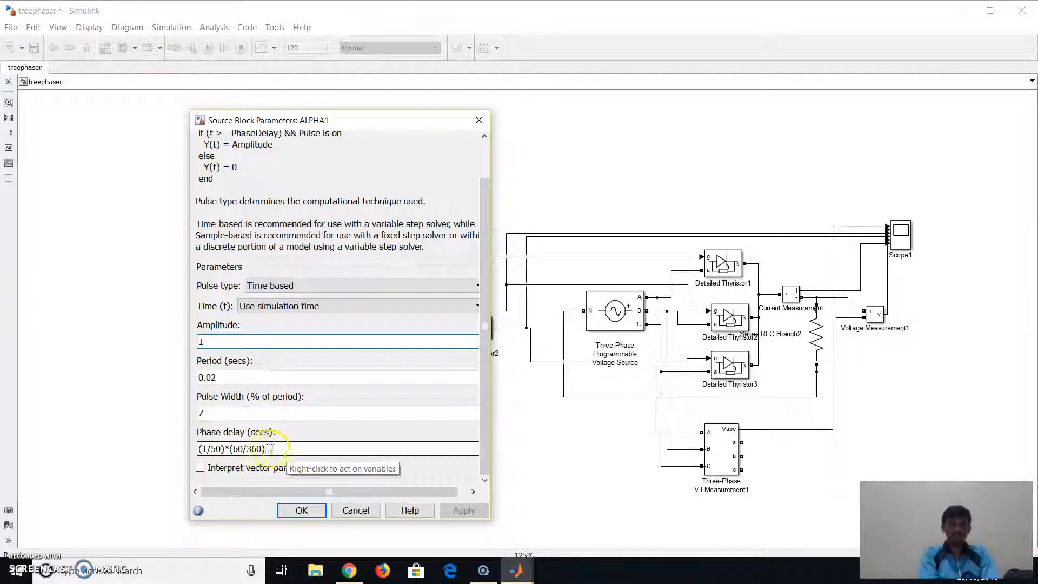
{"action": "left_click", "coordinate": [280, 447]}
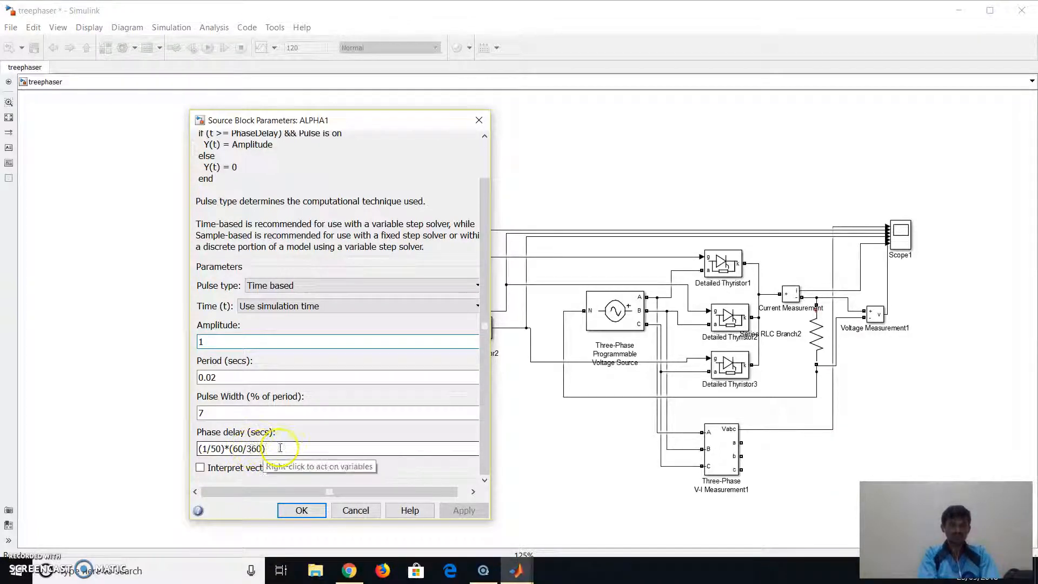
{"action": "left_click", "coordinate": [297, 511]}
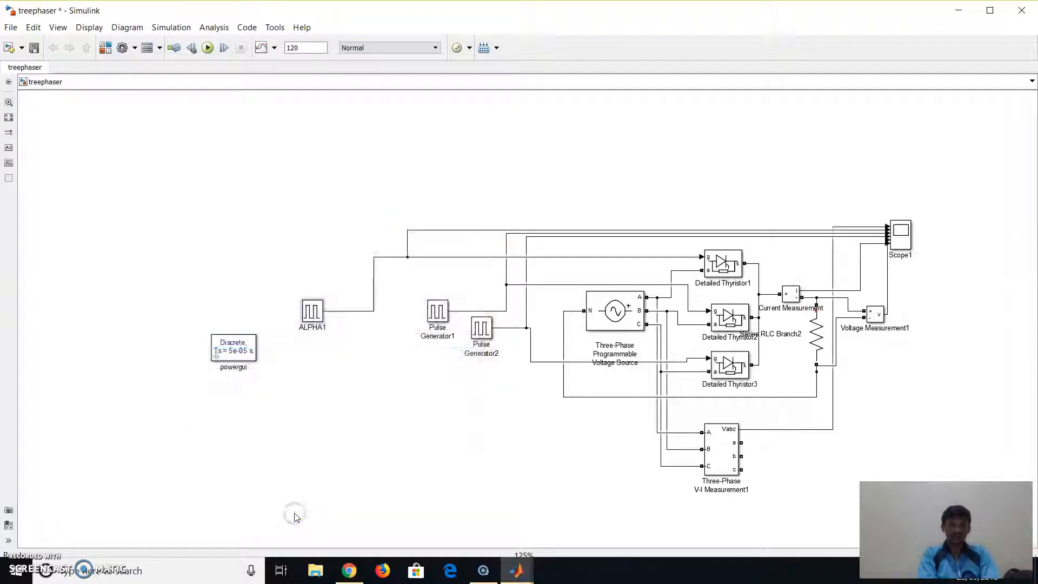
Inspect the parameters of Pulse Generator1, including its phase delay, and close them.
{"action": "left_click", "coordinate": [438, 305]}
{"action": "double_click", "coordinate": [438, 306]}
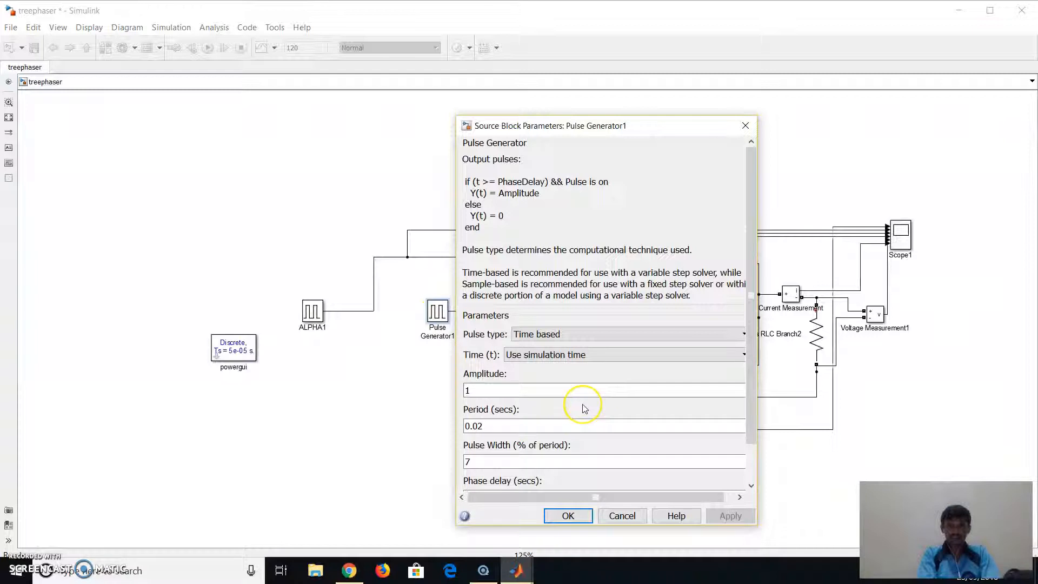
{"action": "scroll", "coordinate": [584, 406], "scroll_direction": "down", "scroll_amount": 2}
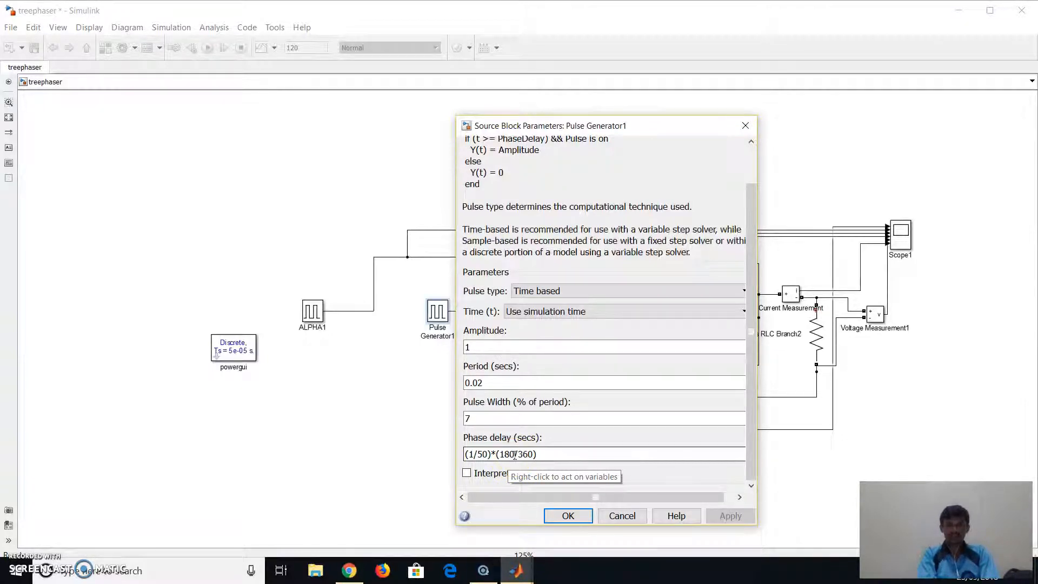
{"action": "left_click", "coordinate": [556, 516]}
Inspect the parameters of Pulse Generator2, including its phase delay expression, and close them.
{"action": "left_click", "coordinate": [481, 336]}
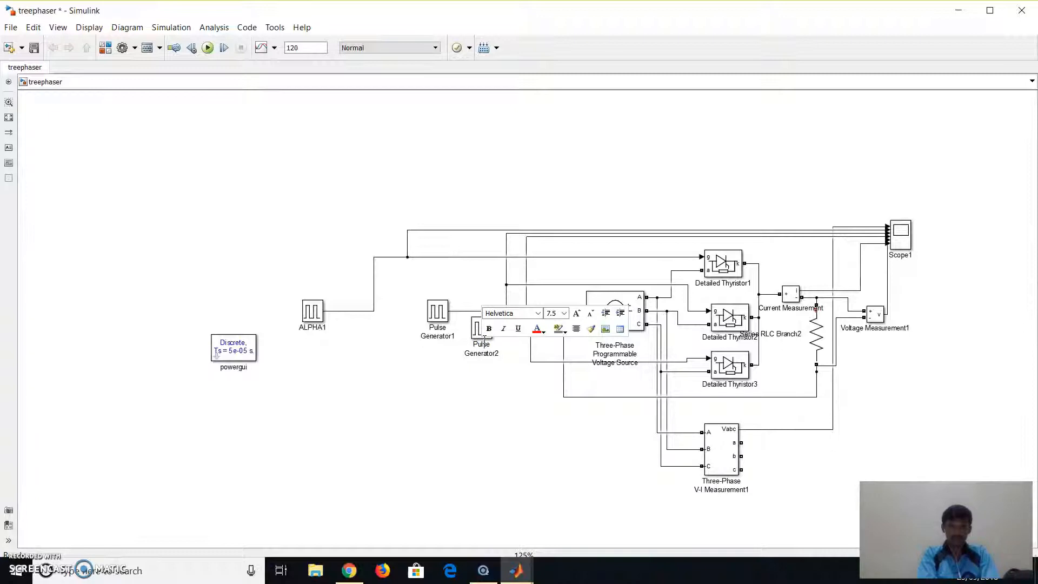
{"action": "left_click", "coordinate": [479, 330]}
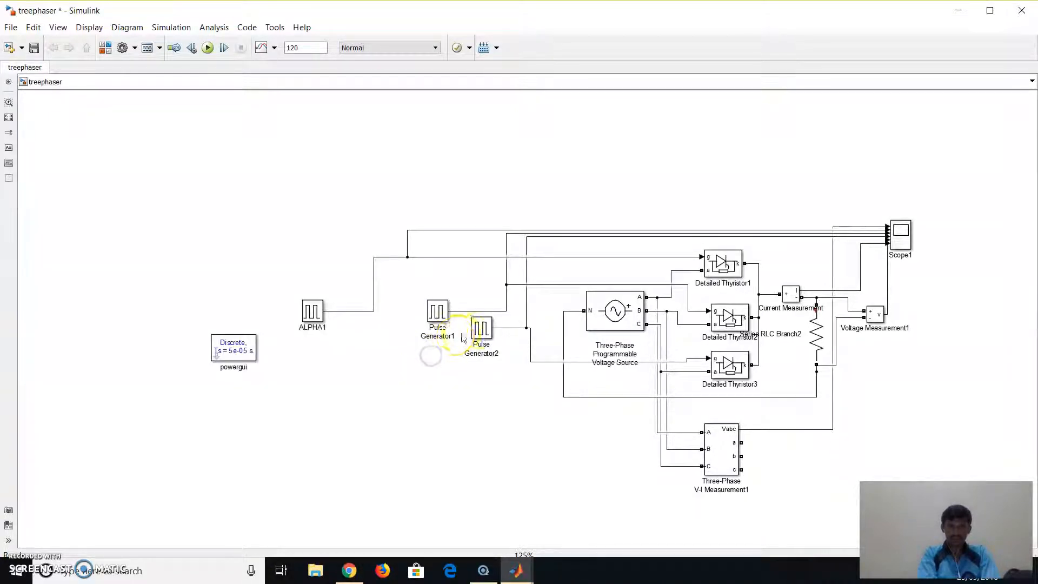
{"action": "double_click", "coordinate": [481, 331]}
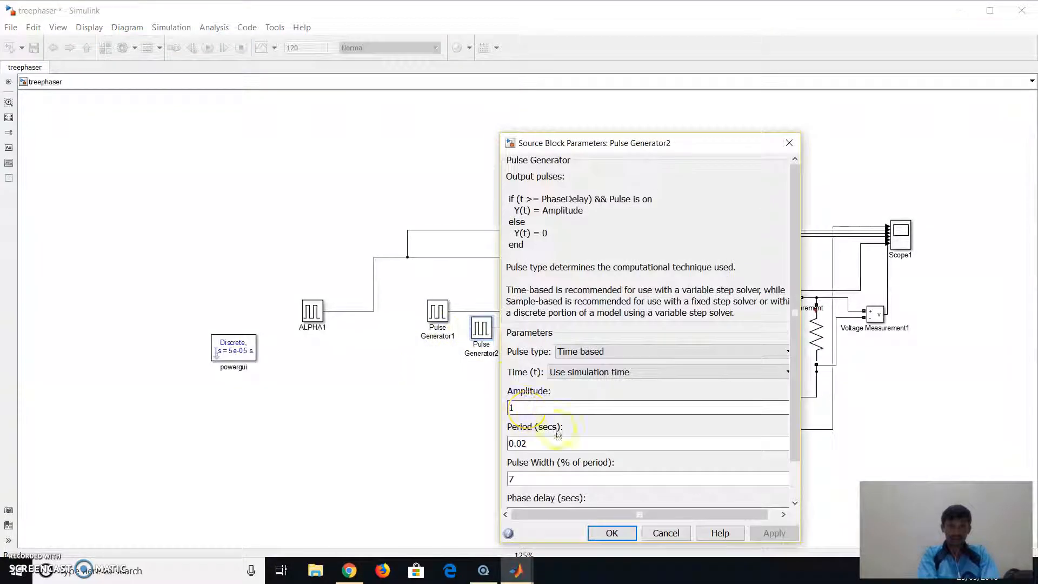
{"action": "scroll", "coordinate": [581, 442], "scroll_direction": "down", "scroll_amount": 1}
{"action": "left_click", "coordinate": [580, 442]}
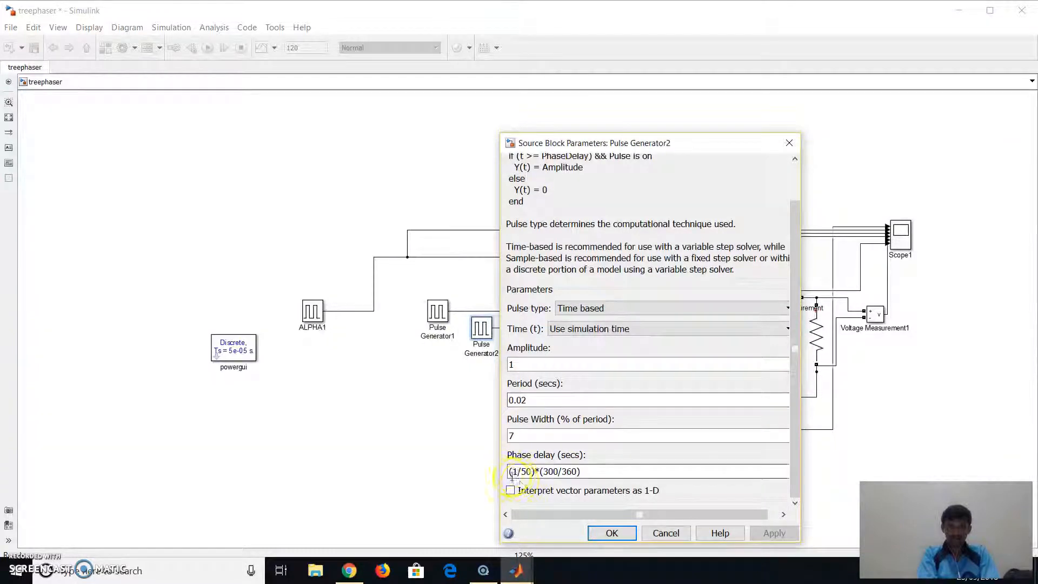
{"action": "left_click", "coordinate": [548, 474]}
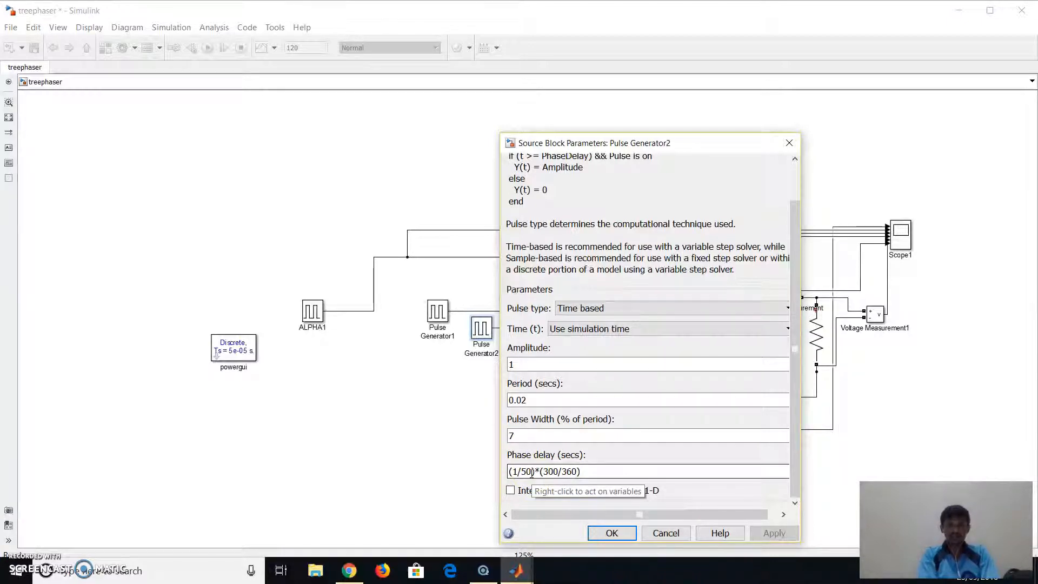
{"action": "left_click", "coordinate": [604, 473]}
{"action": "left_click", "coordinate": [603, 534]}
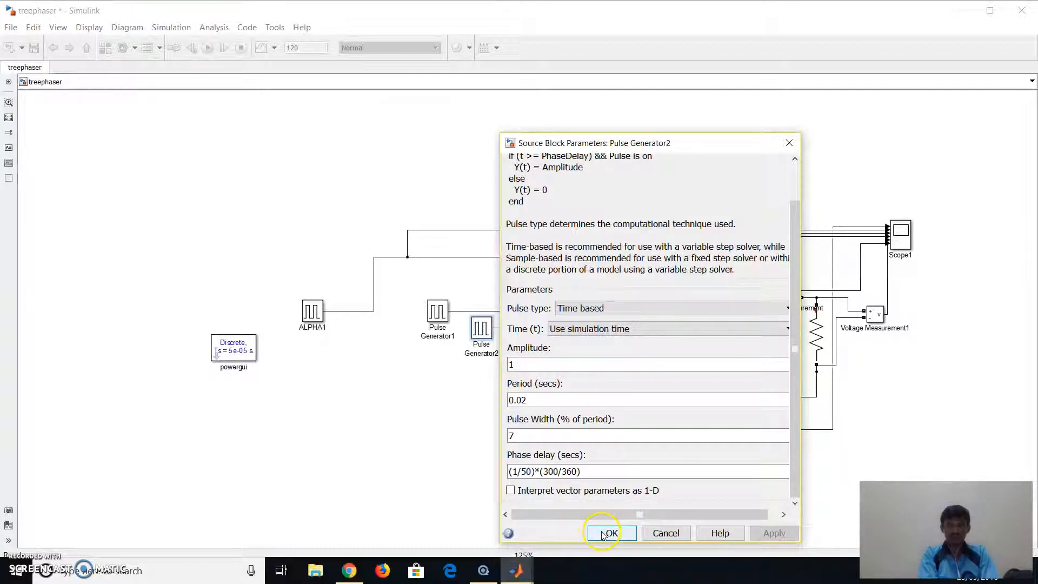
Set the branch type of the load block Series RLC Branch2 to R, check its resistance, and accept the parameters.
{"action": "left_click", "coordinate": [857, 484]}
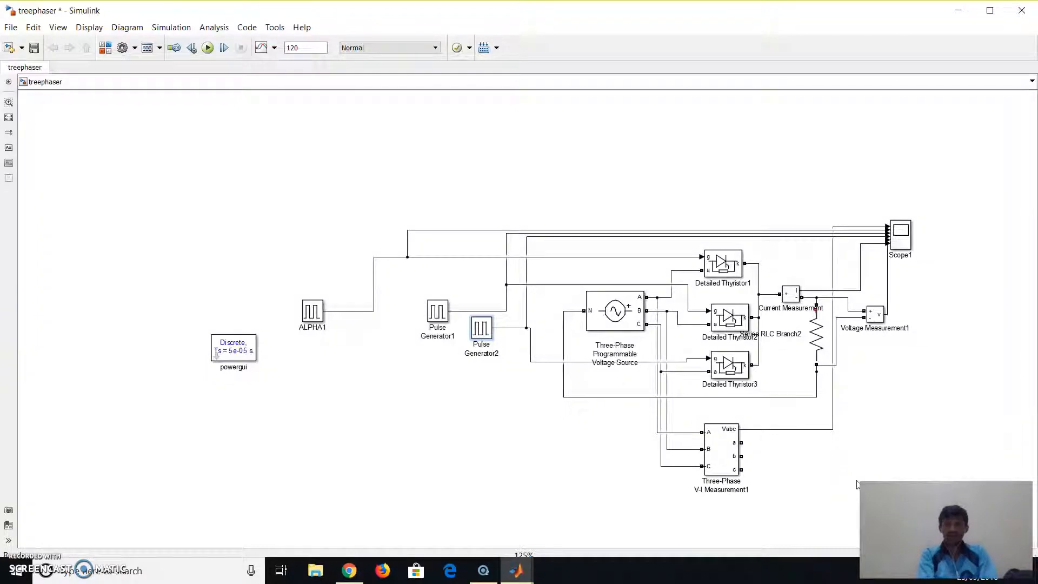
{"action": "left_click", "coordinate": [820, 313]}
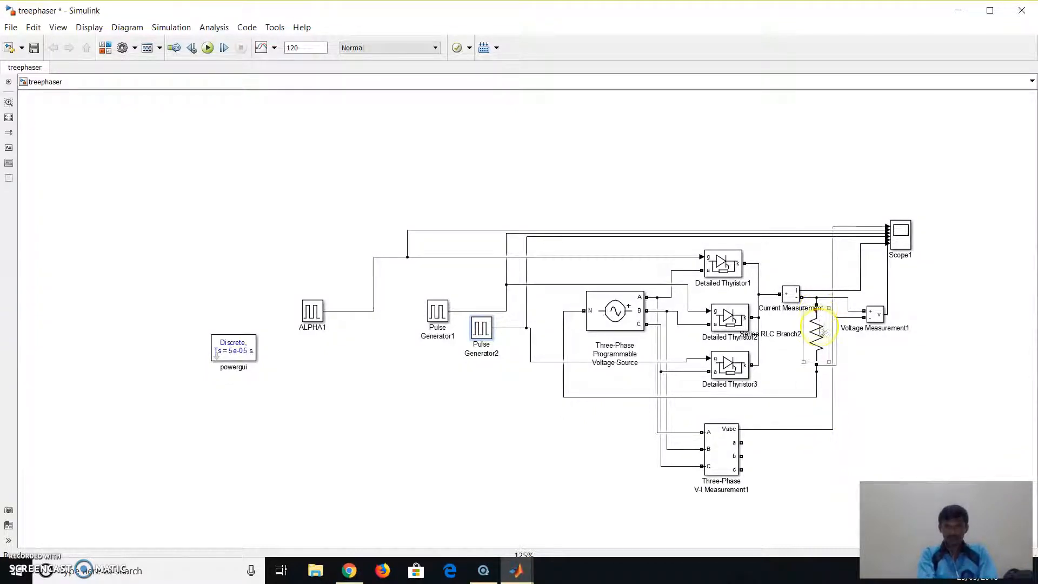
{"action": "double_click", "coordinate": [820, 331]}
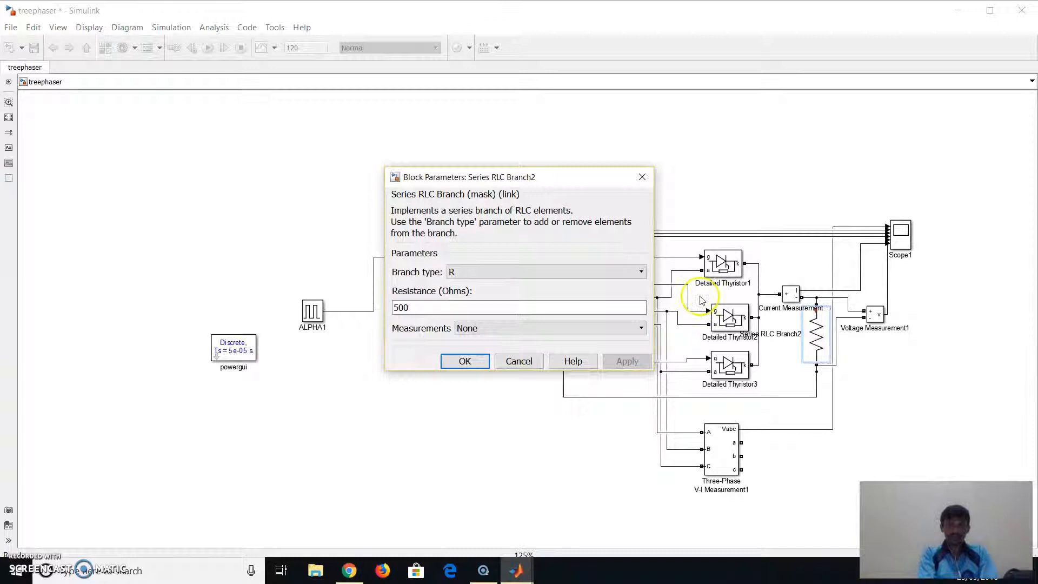
{"action": "left_click", "coordinate": [566, 274]}
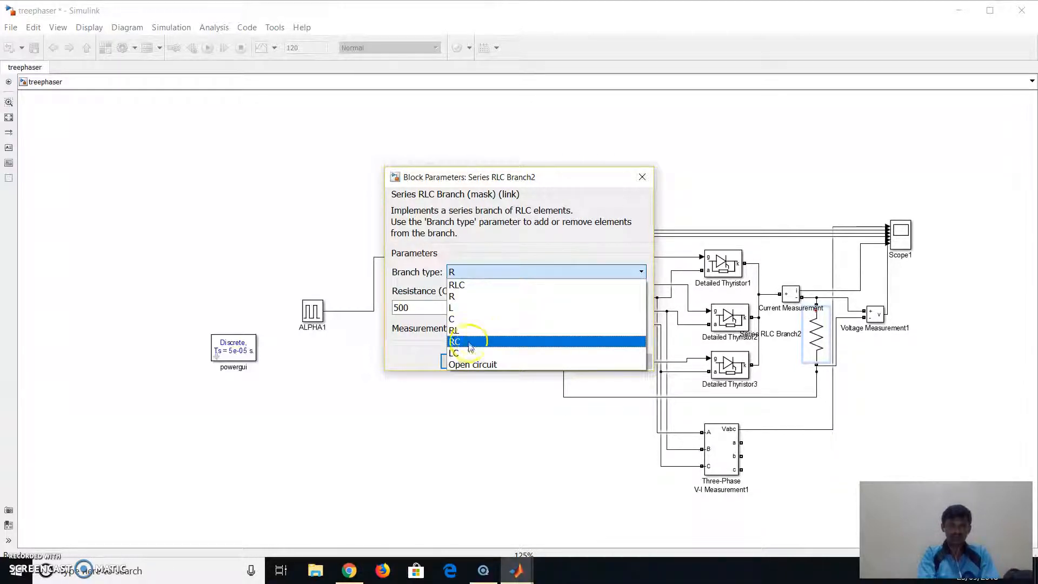
{"action": "left_click", "coordinate": [472, 297]}
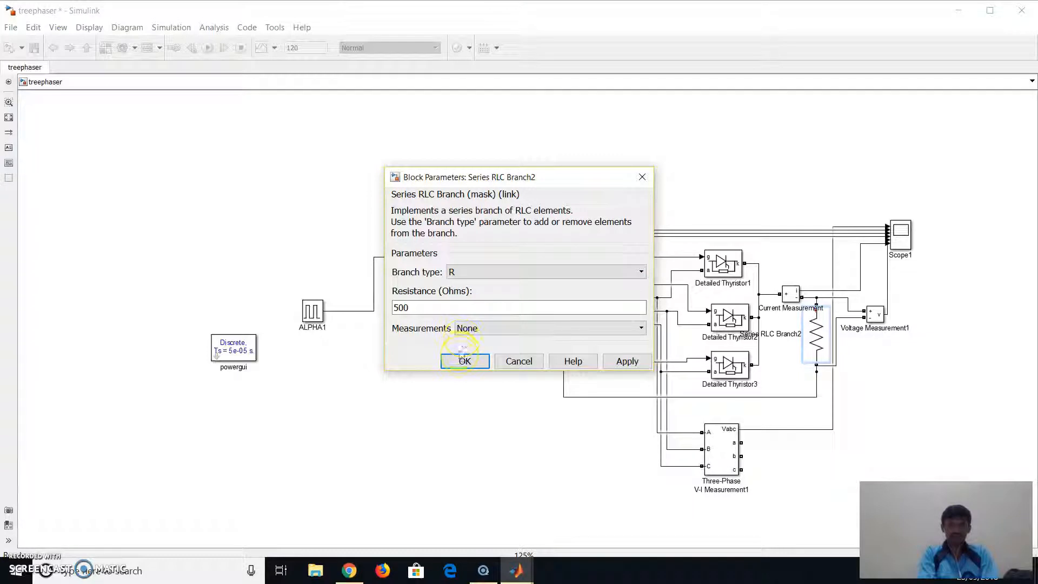
{"action": "left_click", "coordinate": [414, 304]}
{"action": "double_click", "coordinate": [418, 311]}
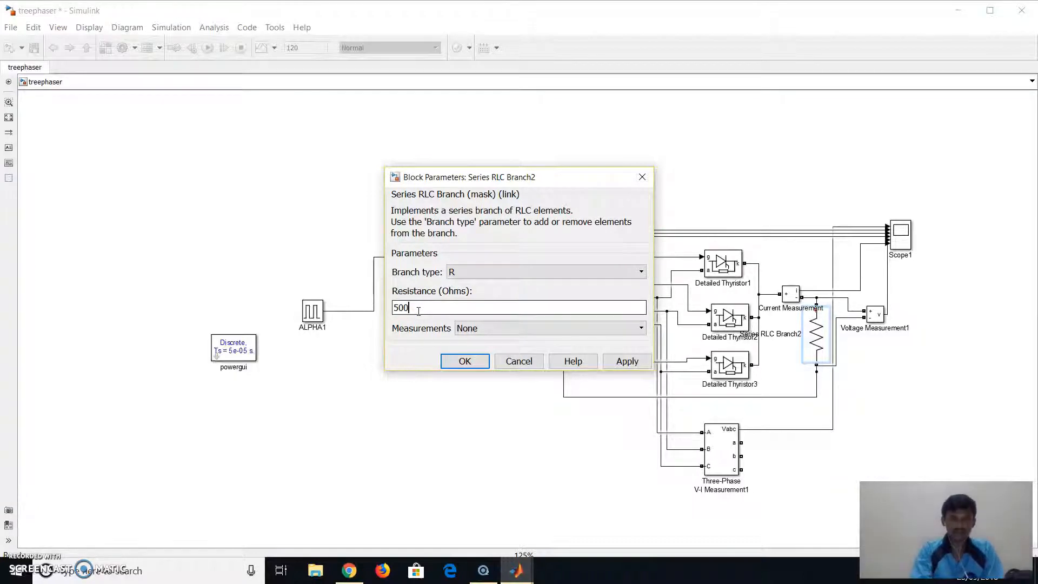
{"action": "key", "text": "Return"}
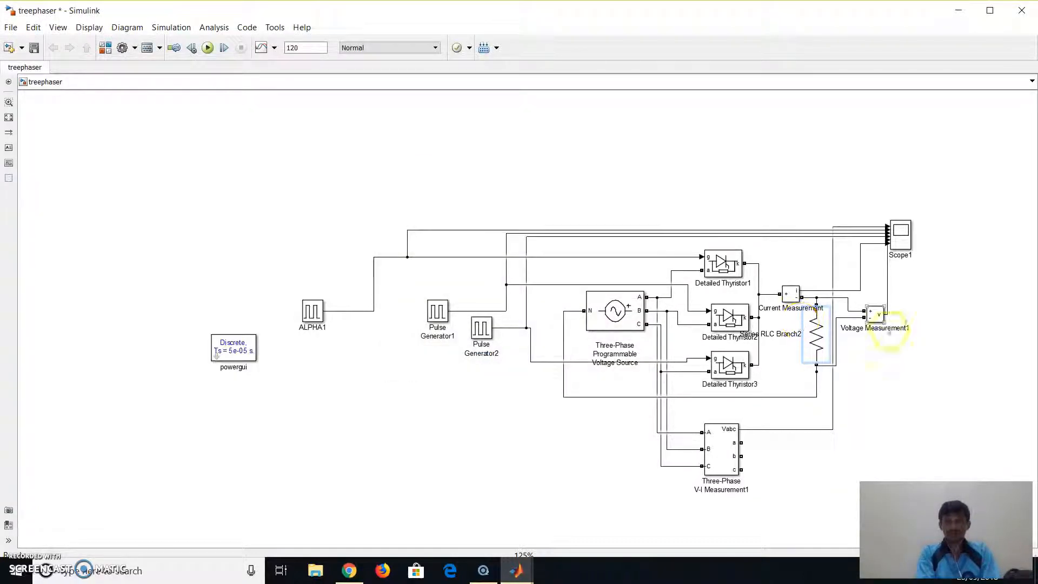
Examine how Voltage Measurement1 and Current Measurement connect to the resistive load and feed Scope1.
{"action": "left_click", "coordinate": [973, 278]}
{"action": "left_click", "coordinate": [907, 242]}
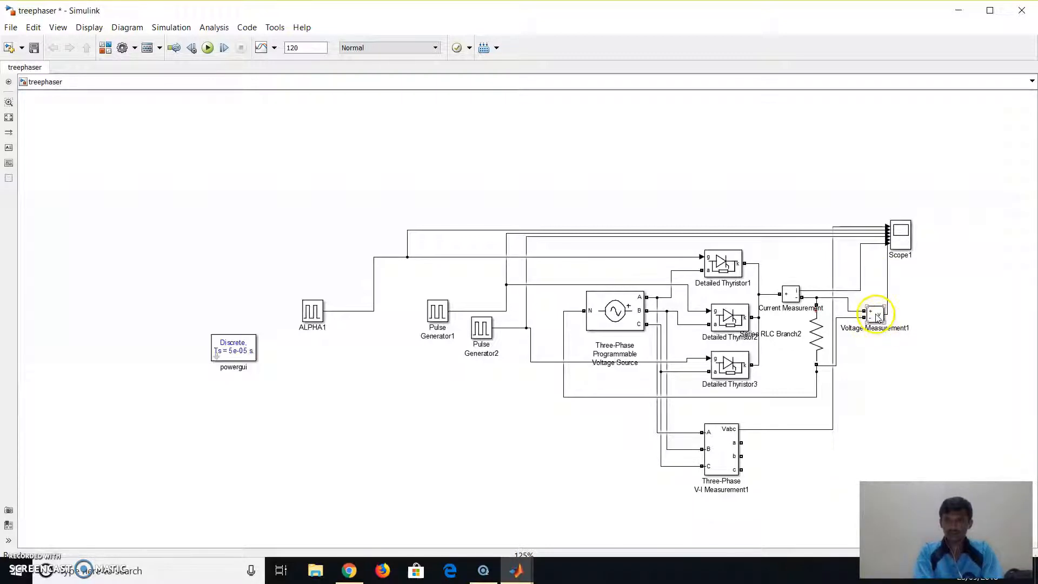
{"action": "left_click", "coordinate": [884, 387]}
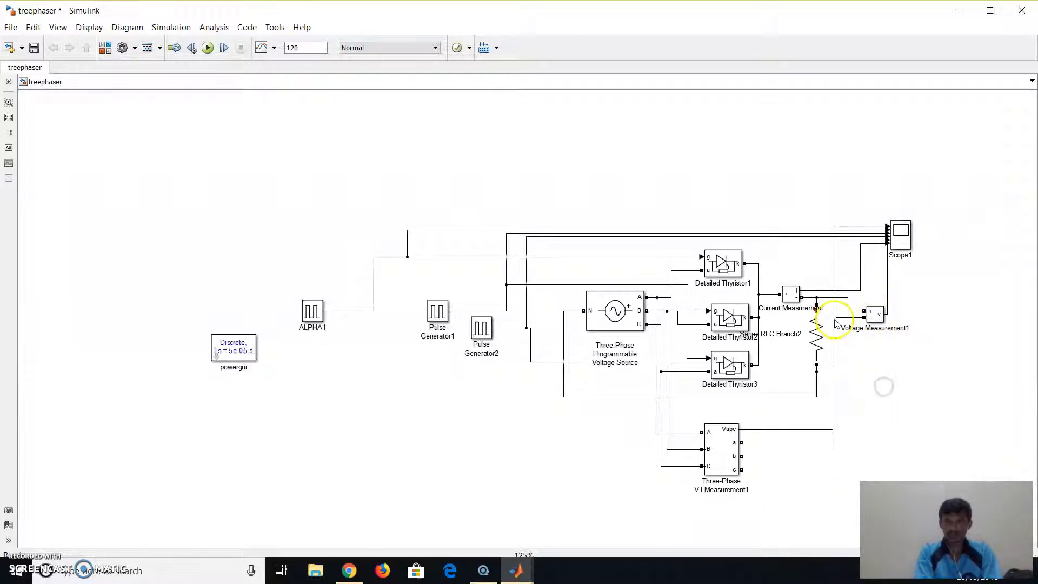
{"action": "left_click", "coordinate": [816, 343]}
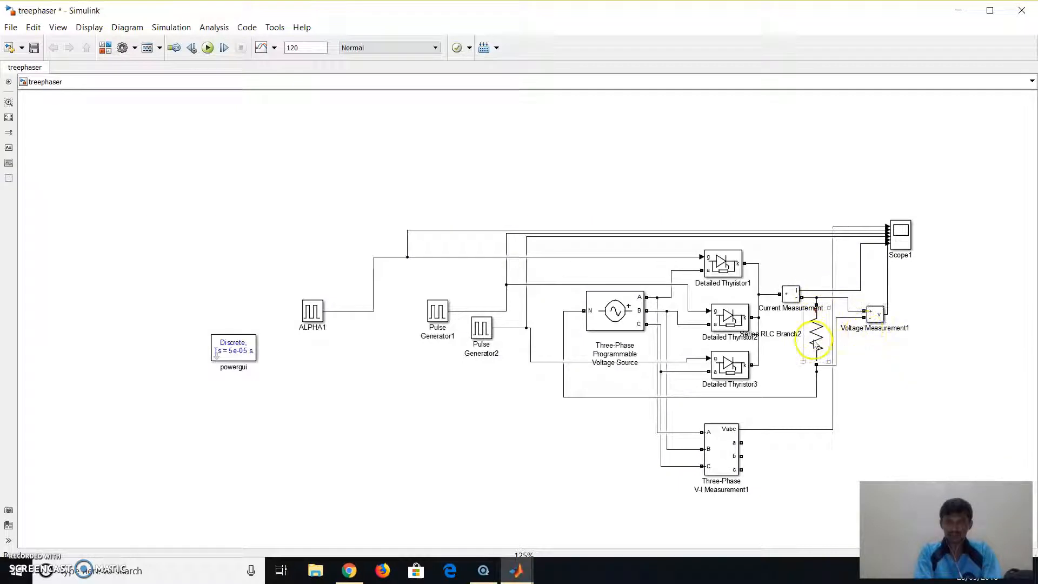
{"action": "left_click", "coordinate": [797, 296]}
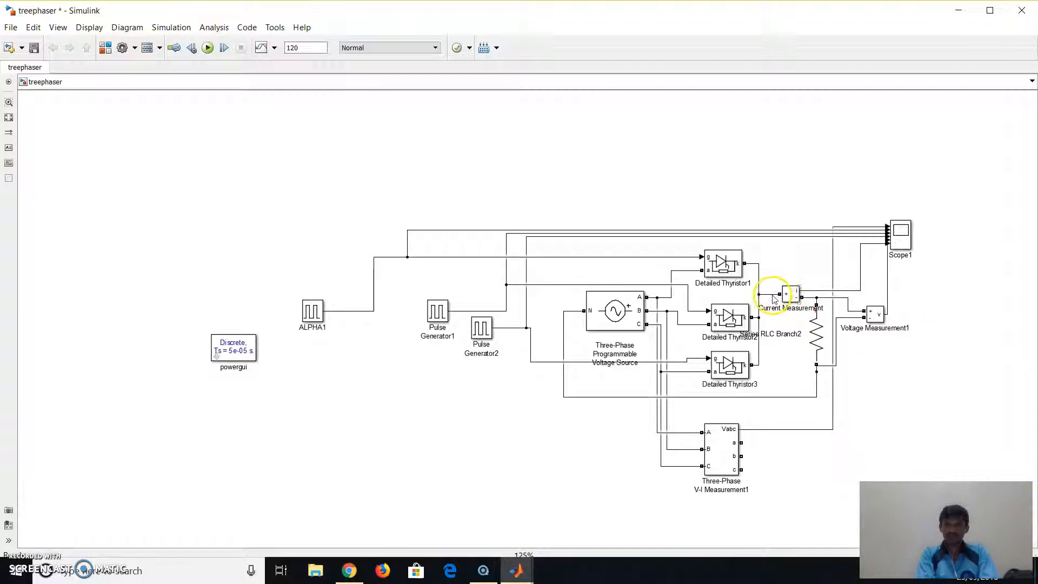
{"action": "left_click", "coordinate": [823, 323]}
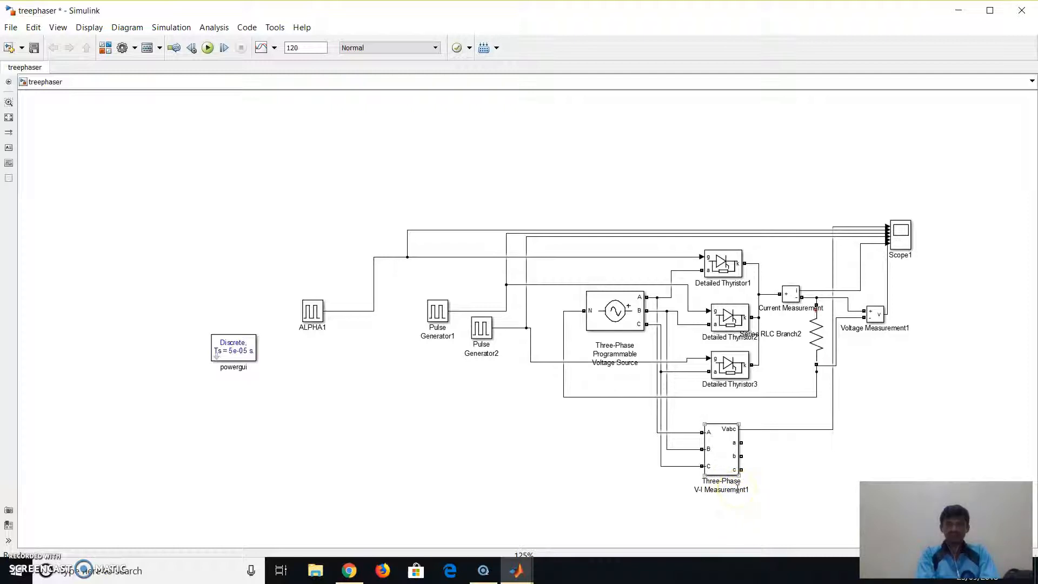
Check the Simulink Library Browser, return to the treephaser model, and examine the Three-Phase V-I Measurement1 block.
{"action": "mouse_move", "coordinate": [522, 562]}
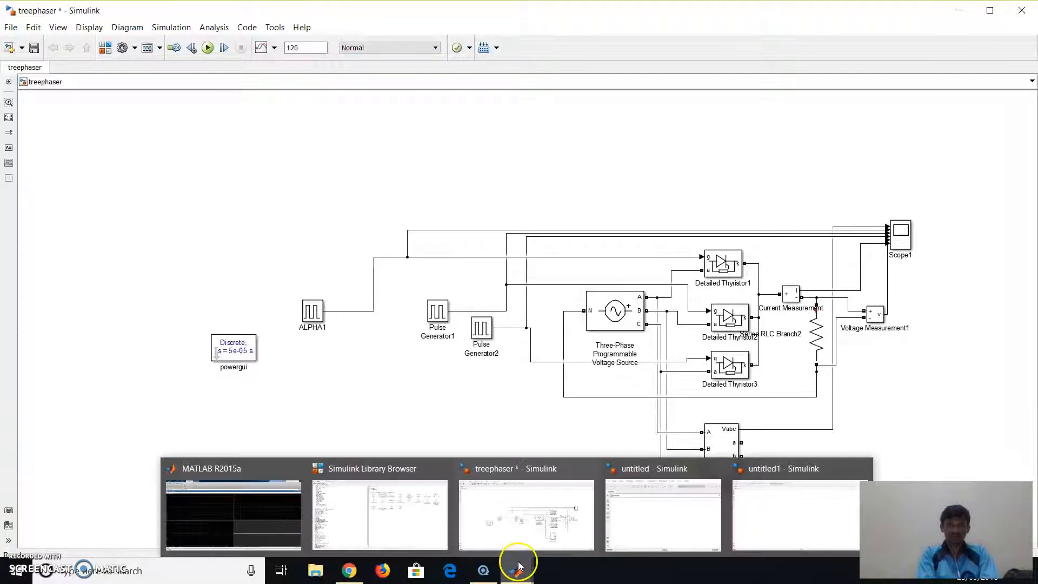
{"action": "left_click", "coordinate": [417, 516]}
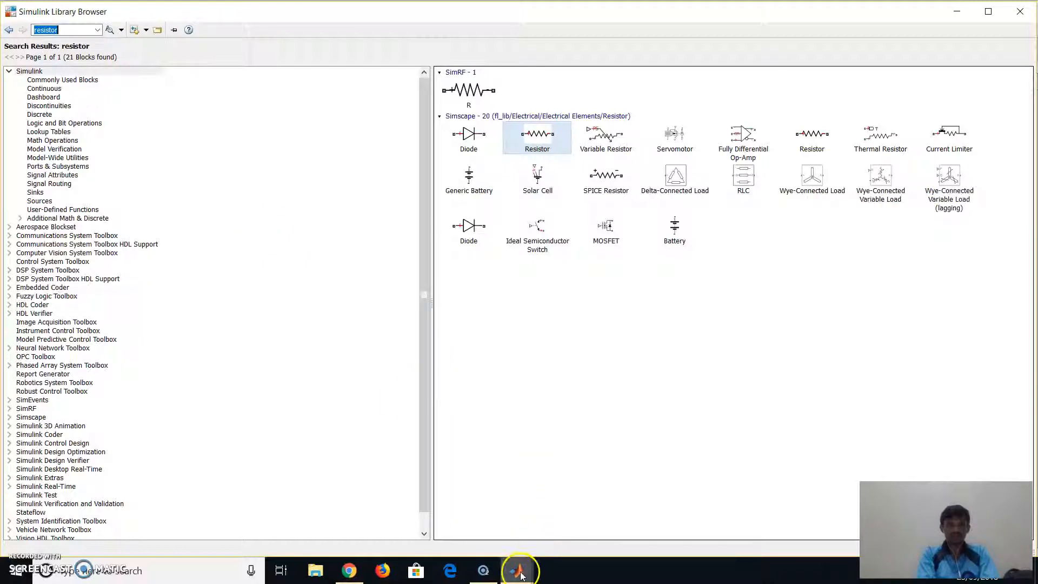
{"action": "mouse_move", "coordinate": [520, 572]}
{"action": "left_click", "coordinate": [527, 522]}
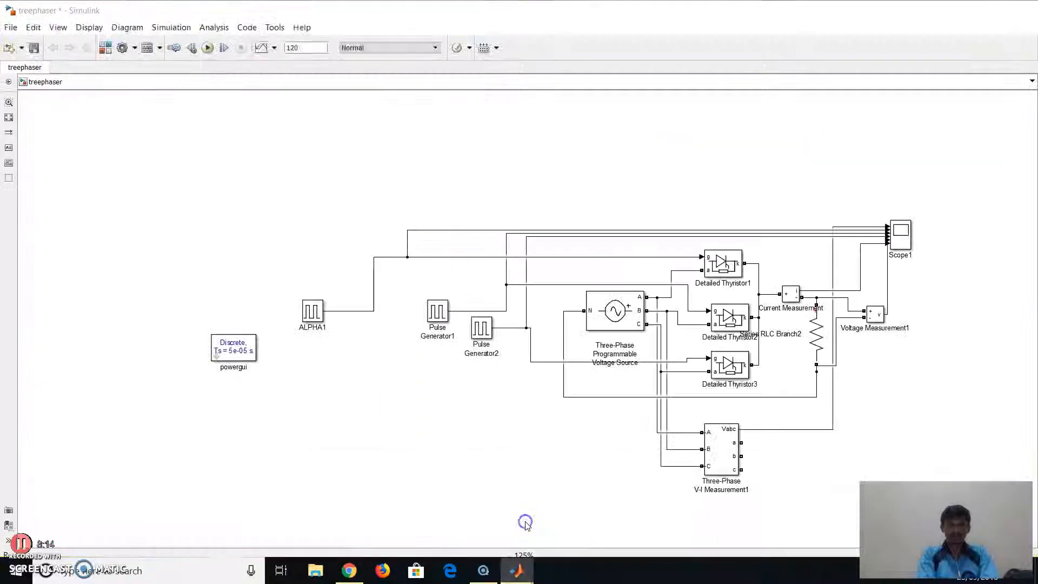
{"action": "left_click", "coordinate": [727, 451]}
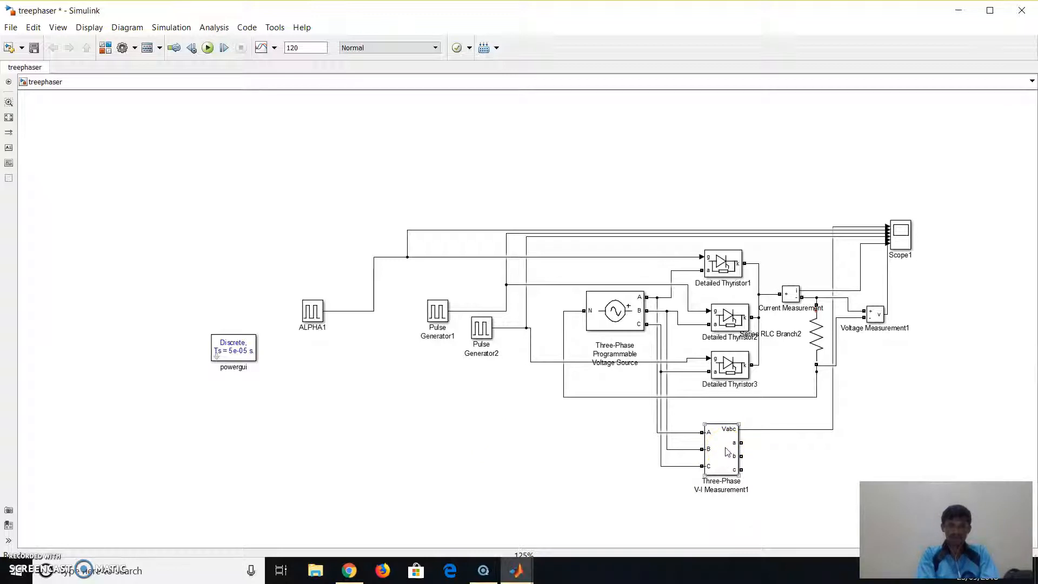
{"action": "left_click", "coordinate": [735, 378]}
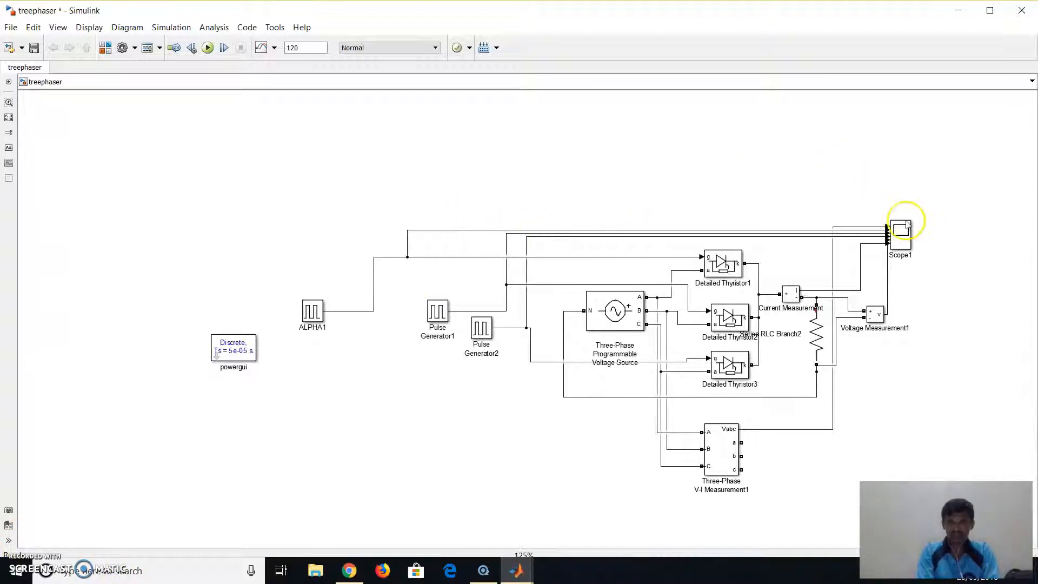
Run the treephaser simulation and display its waveforms in Scope1.
{"action": "left_click", "coordinate": [209, 48]}
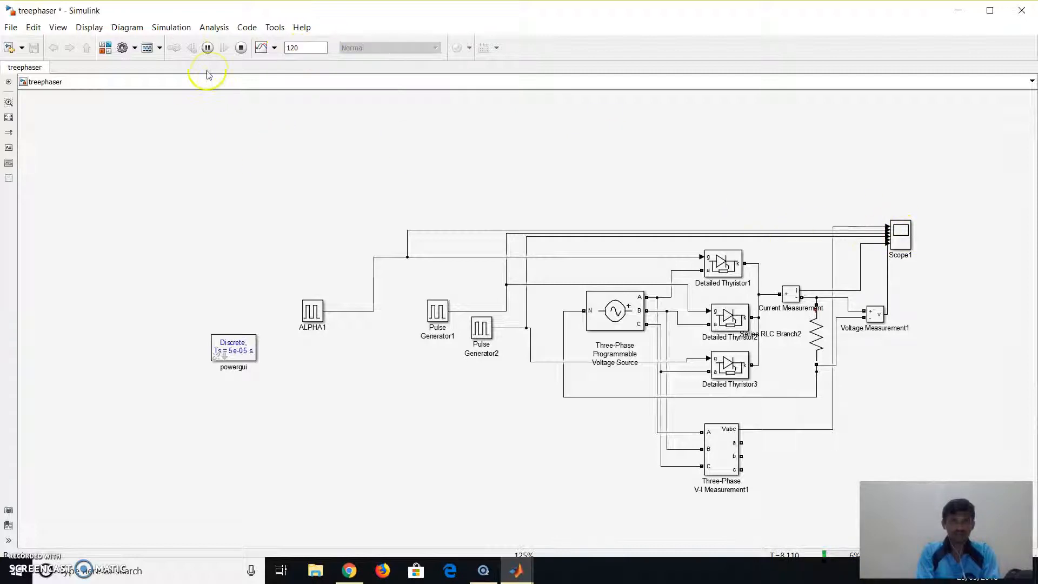
{"action": "double_click", "coordinate": [900, 236]}
{"action": "left_click", "coordinate": [722, 188]}
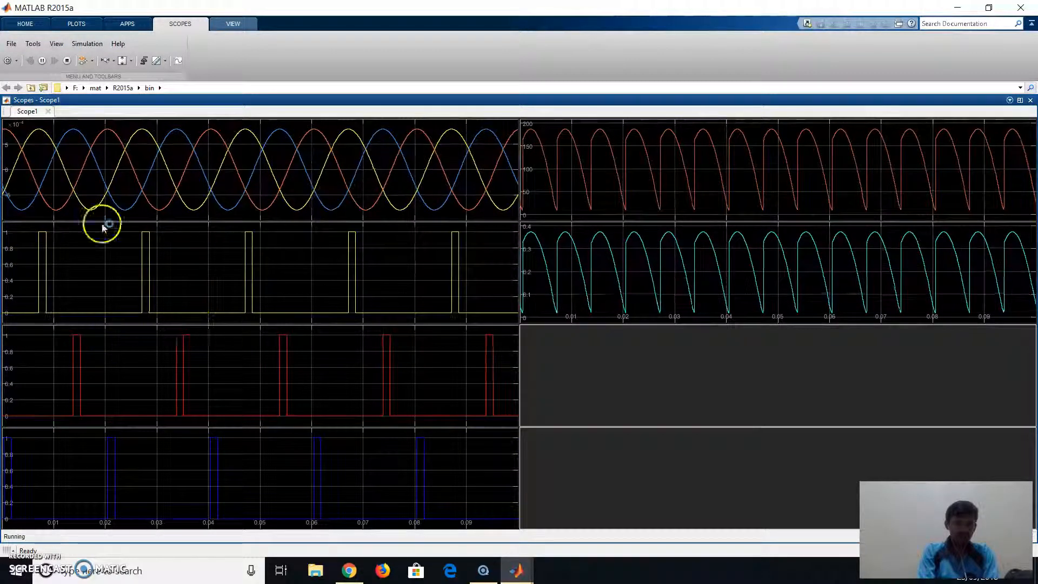
Scale both the X and Y axes of the Scope1 plots to fit the running signals.
{"action": "left_click", "coordinate": [124, 60]}
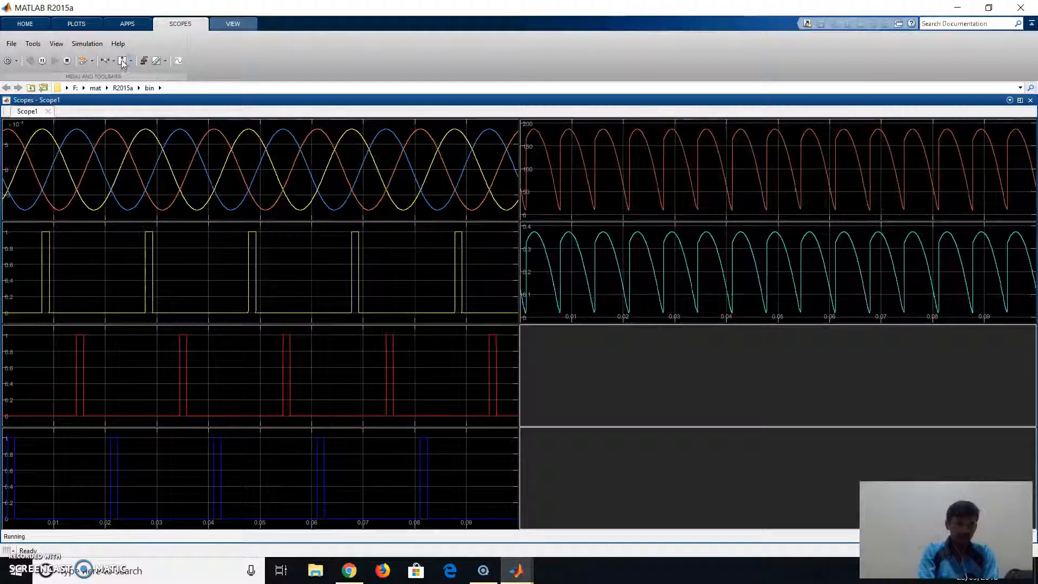
{"action": "left_click", "coordinate": [135, 59]}
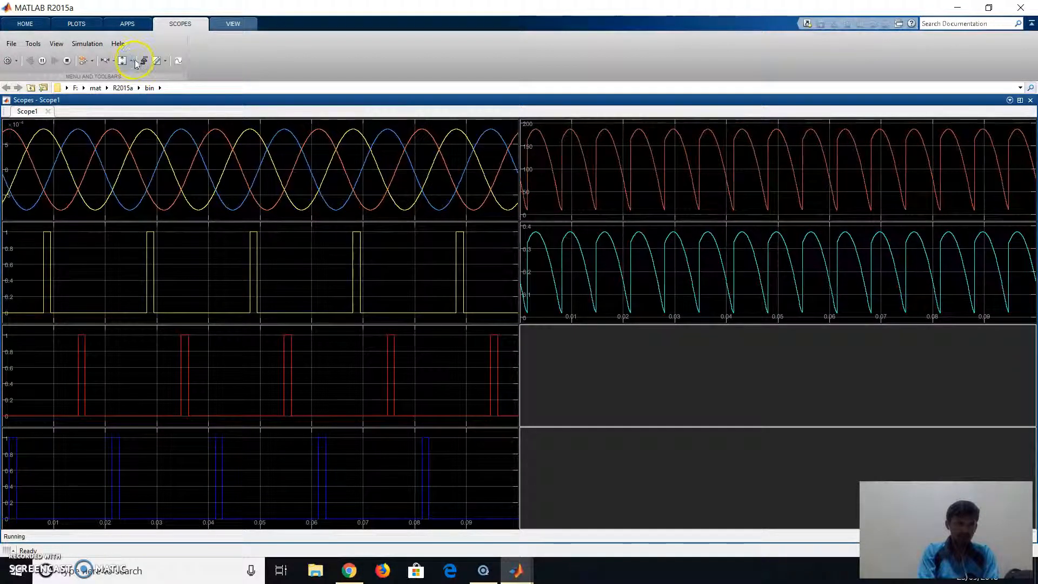
{"action": "left_click", "coordinate": [126, 60]}
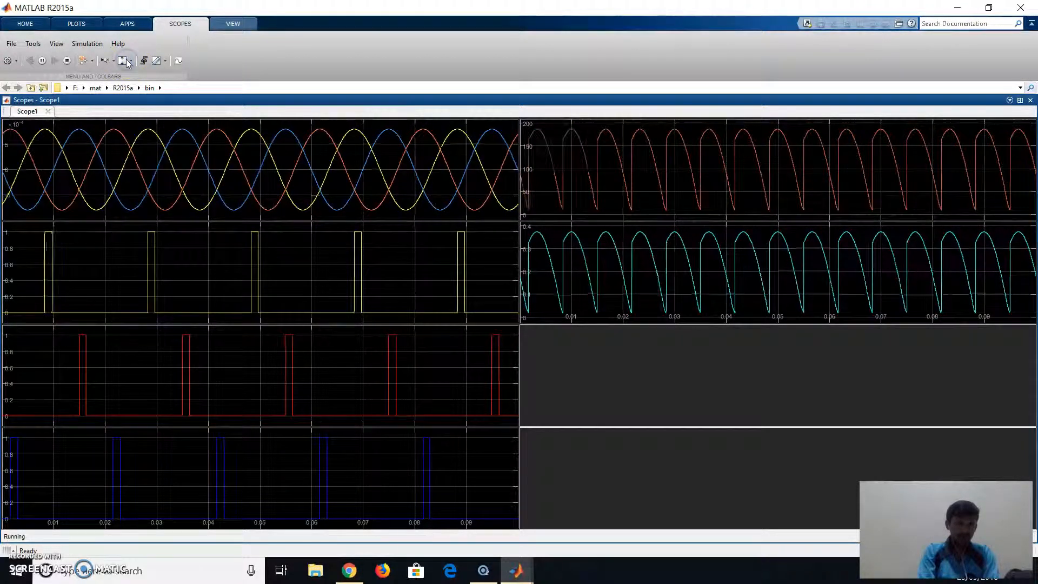
{"action": "left_click", "coordinate": [130, 61]}
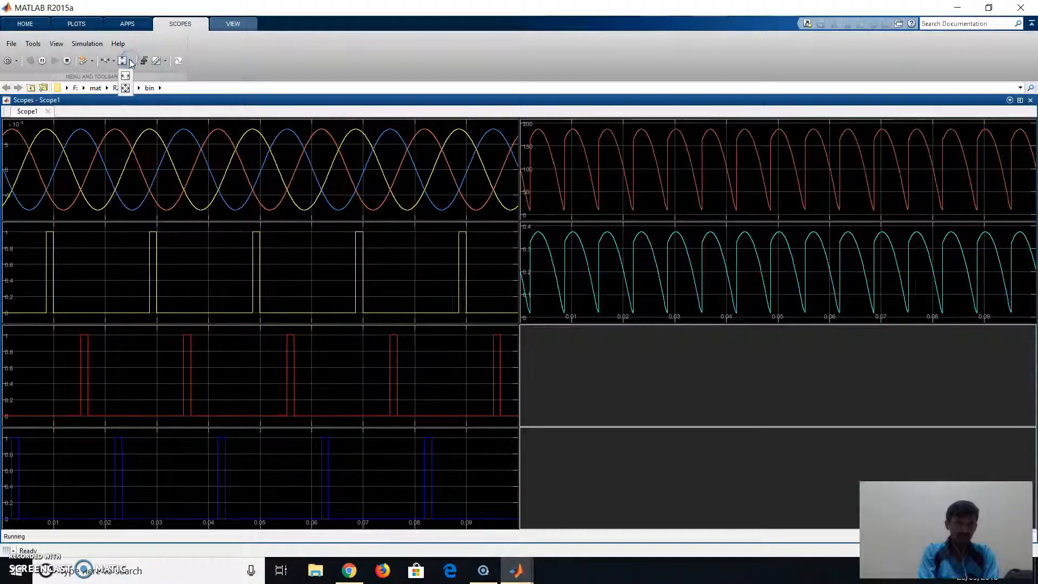
{"action": "left_click", "coordinate": [126, 87]}
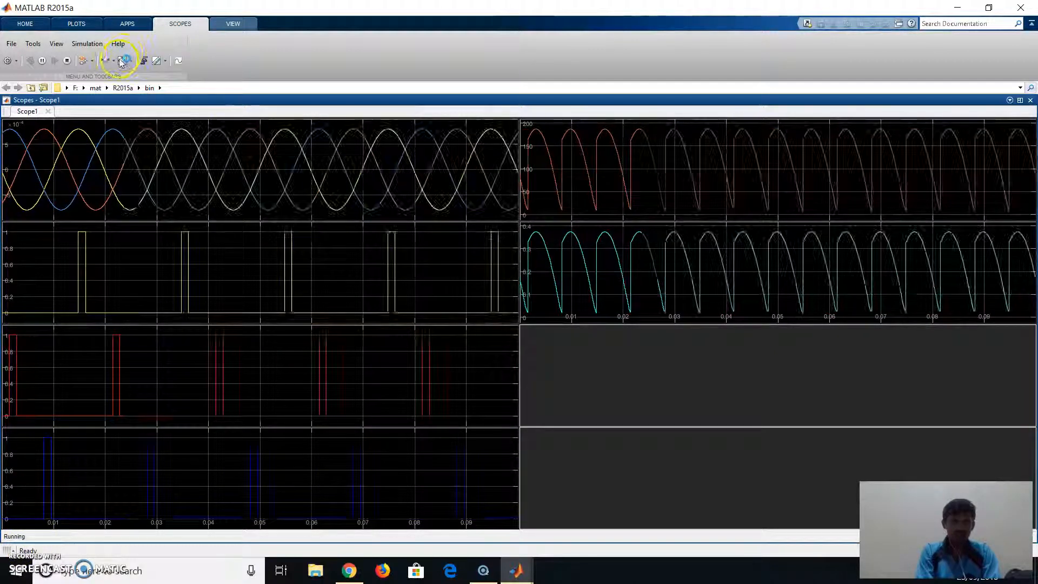
{"action": "left_click", "coordinate": [32, 47]}
{"action": "mouse_move", "coordinate": [69, 149]}
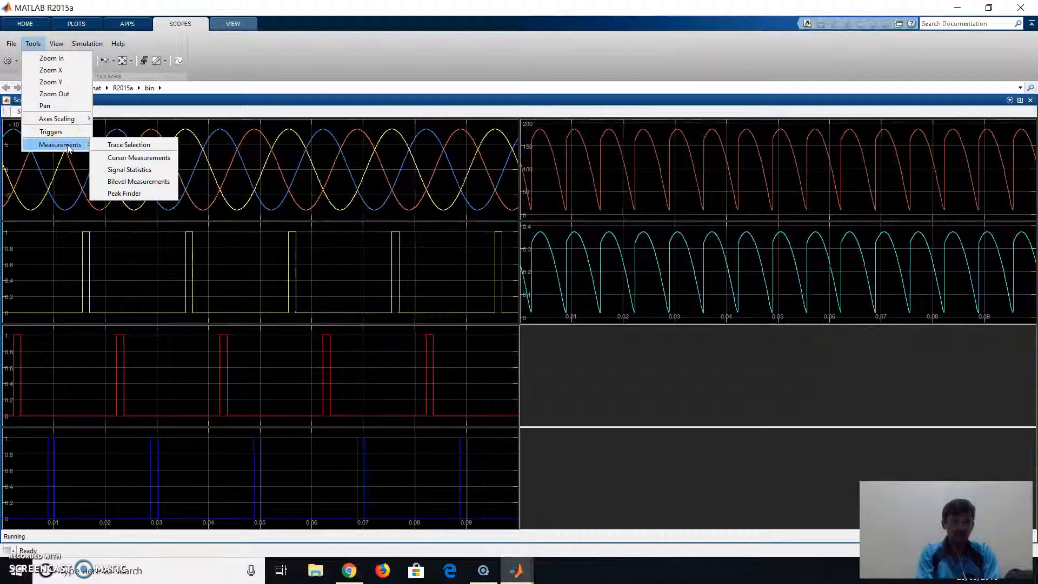
{"action": "left_click", "coordinate": [124, 194]}
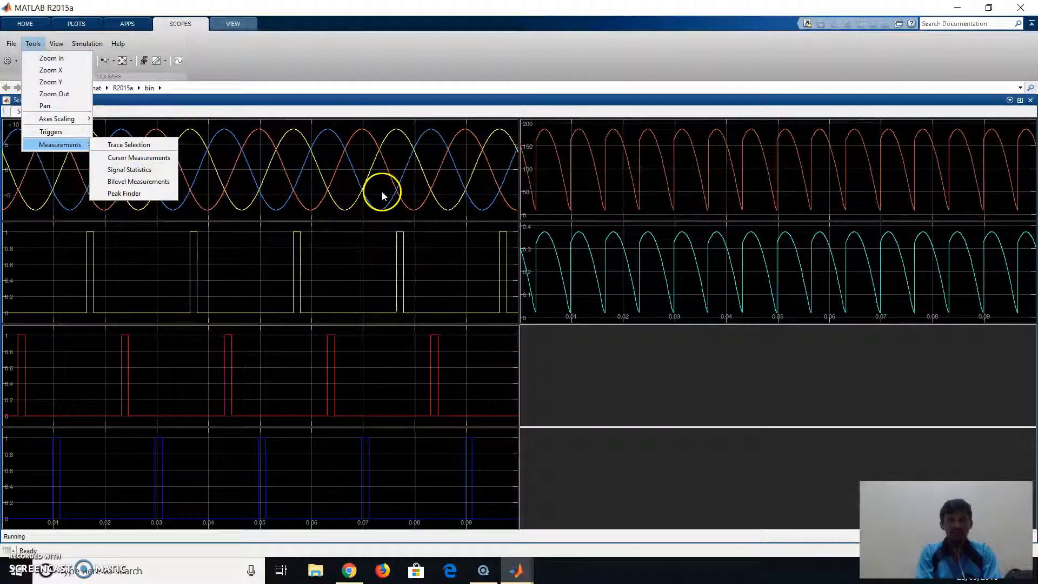
{"action": "left_click", "coordinate": [420, 200]}
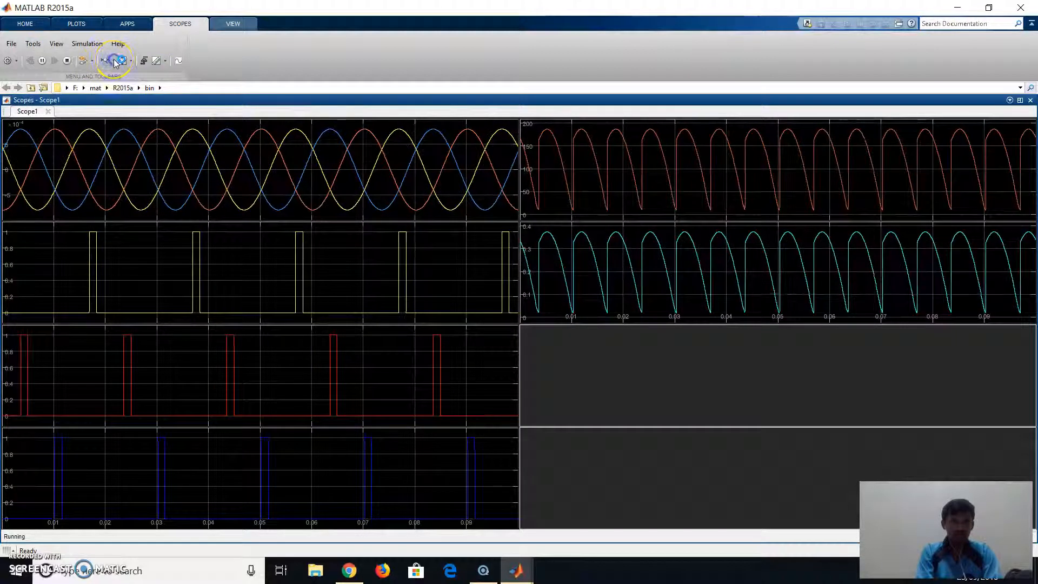
Zoom in on the load voltage waveform in Scope1.
{"action": "left_click", "coordinate": [108, 76]}
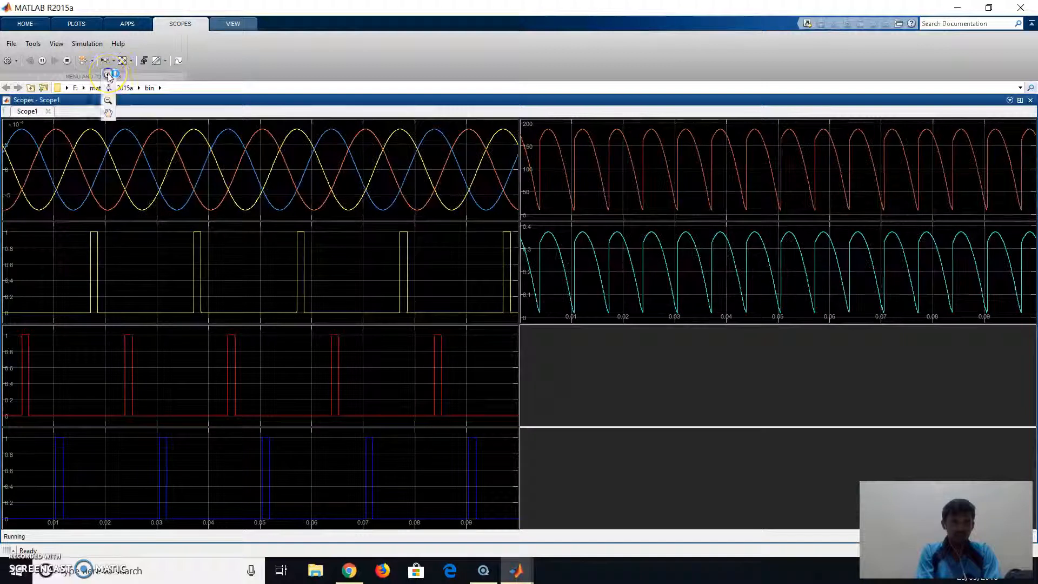
{"action": "left_click", "coordinate": [555, 187]}
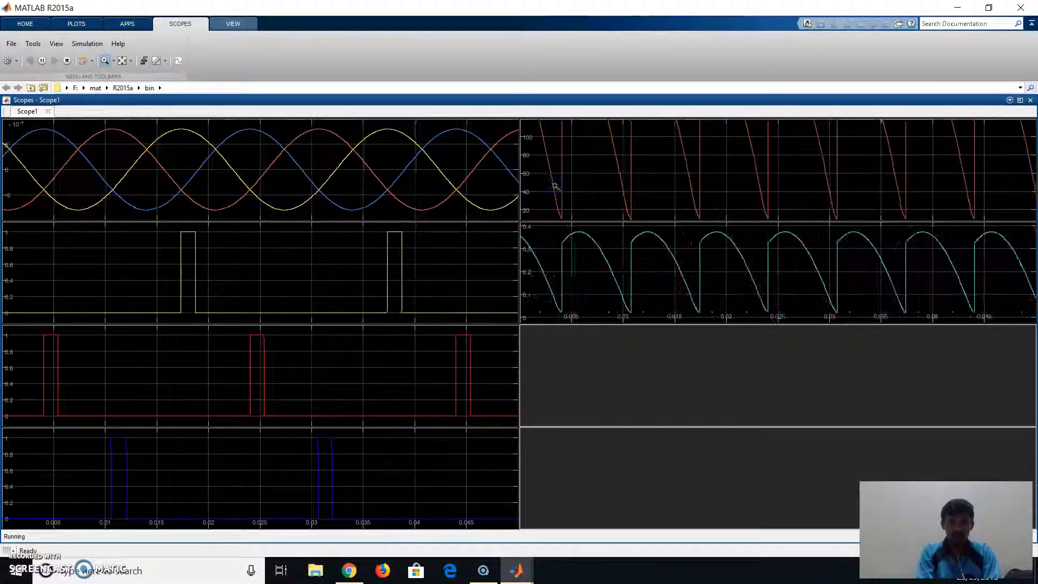
Reset the zoom of the load voltage plot in Scope1 and zoom in on its waveform again.
{"action": "double_click", "coordinate": [625, 195]}
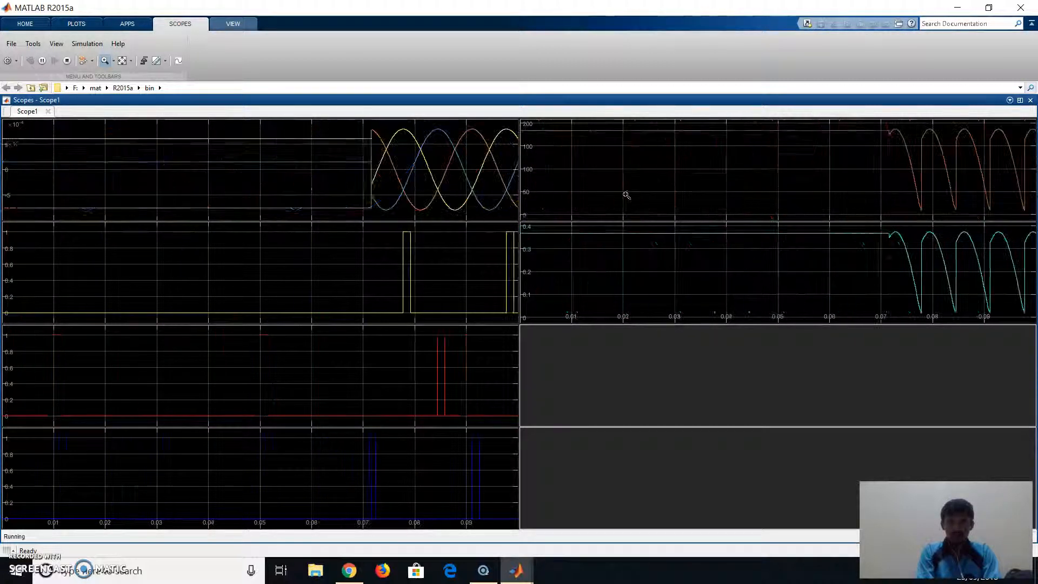
{"action": "left_click", "coordinate": [614, 180]}
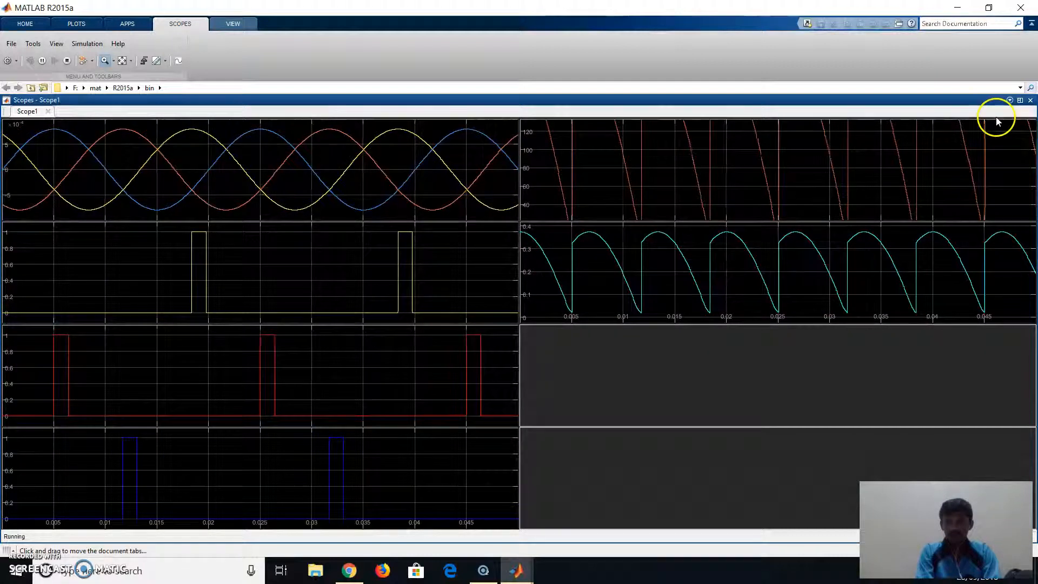
{"action": "double_click", "coordinate": [895, 100]}
{"action": "double_click", "coordinate": [895, 100]}
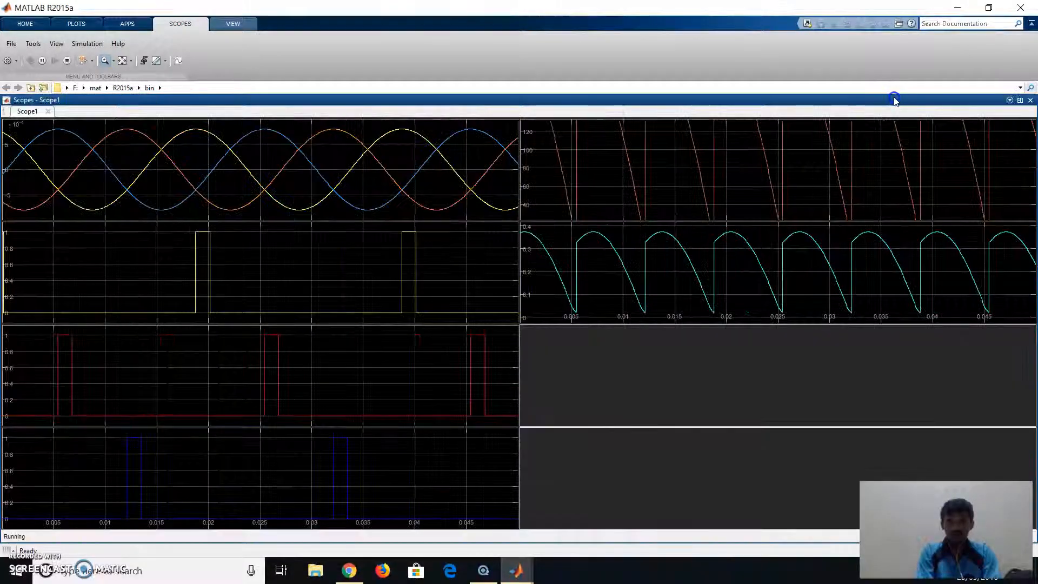
{"action": "double_click", "coordinate": [895, 100]}
{"action": "double_click", "coordinate": [898, 100]}
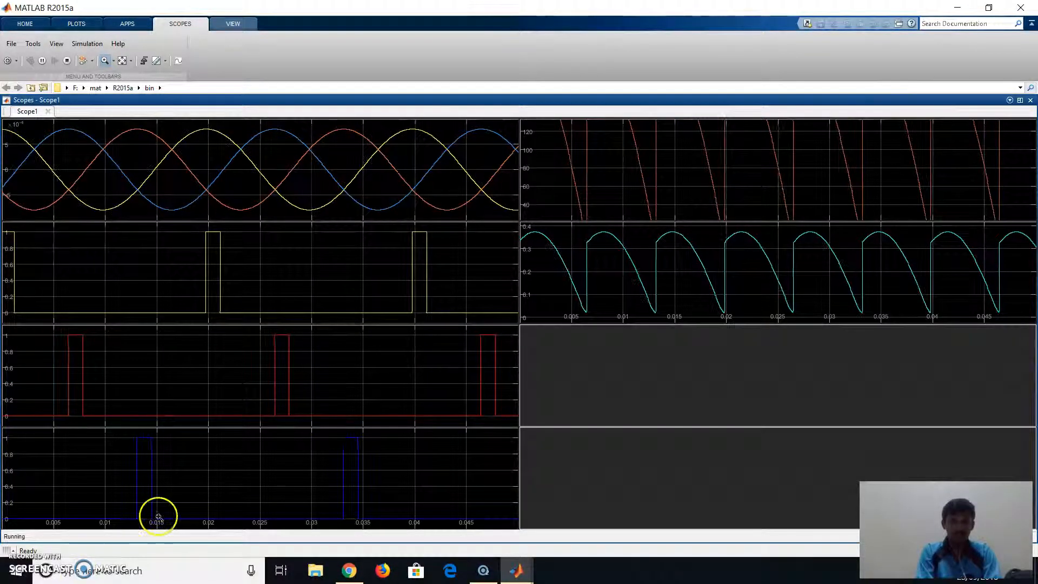
Check the Series RLC Branch2 parameters in the treephaser model and stop the running simulation.
{"action": "left_click", "coordinate": [20, 543]}
{"action": "left_click", "coordinate": [813, 333]}
{"action": "double_click", "coordinate": [812, 333]}
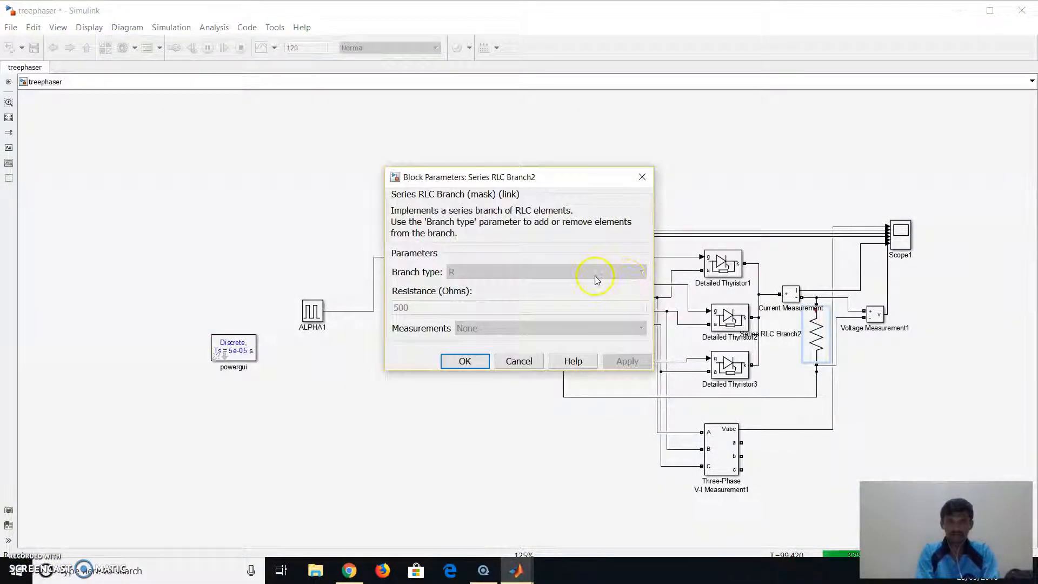
{"action": "left_click", "coordinate": [466, 360]}
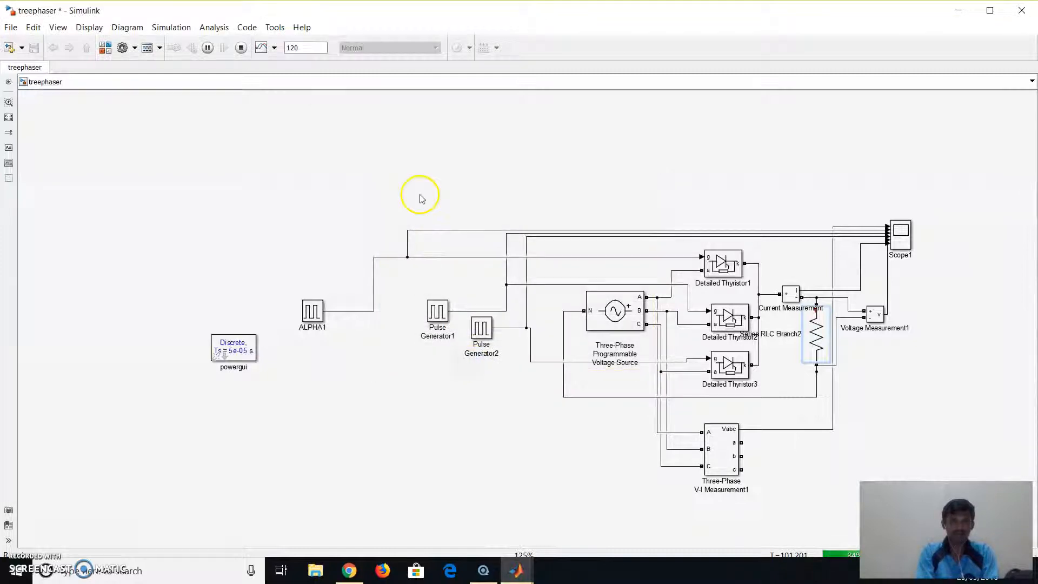
{"action": "left_click", "coordinate": [240, 48]}
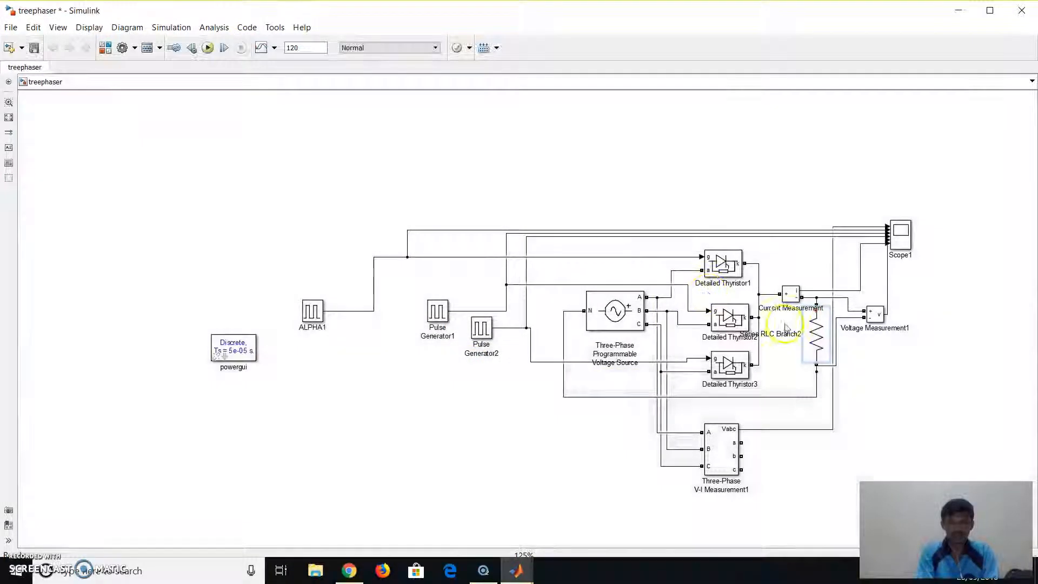
Change the Series RLC Branch2 load to branch type RL and enter a new inductance in henries.
{"action": "left_click", "coordinate": [822, 339]}
{"action": "double_click", "coordinate": [820, 338]}
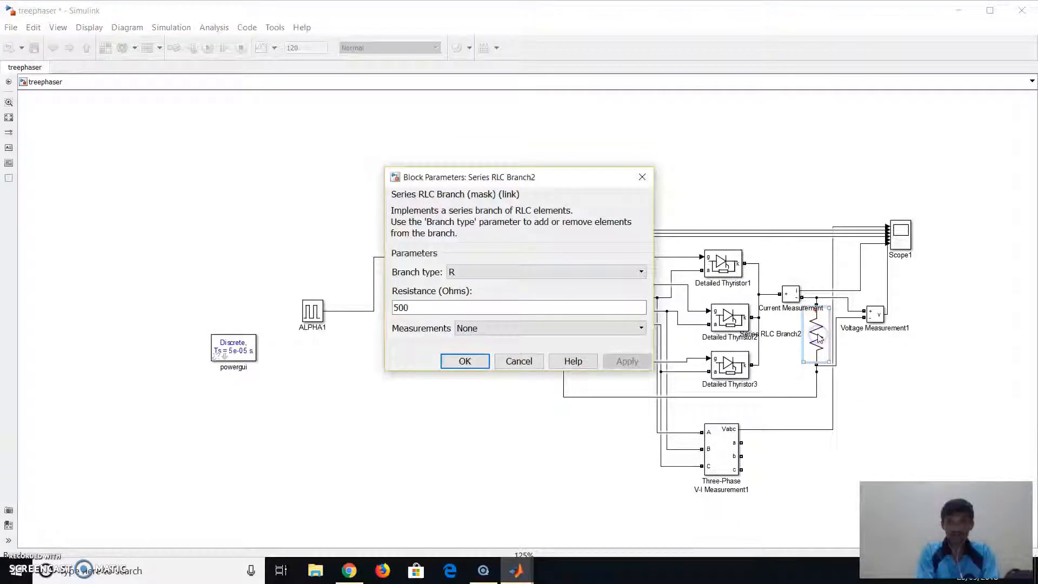
{"action": "left_click", "coordinate": [512, 272]}
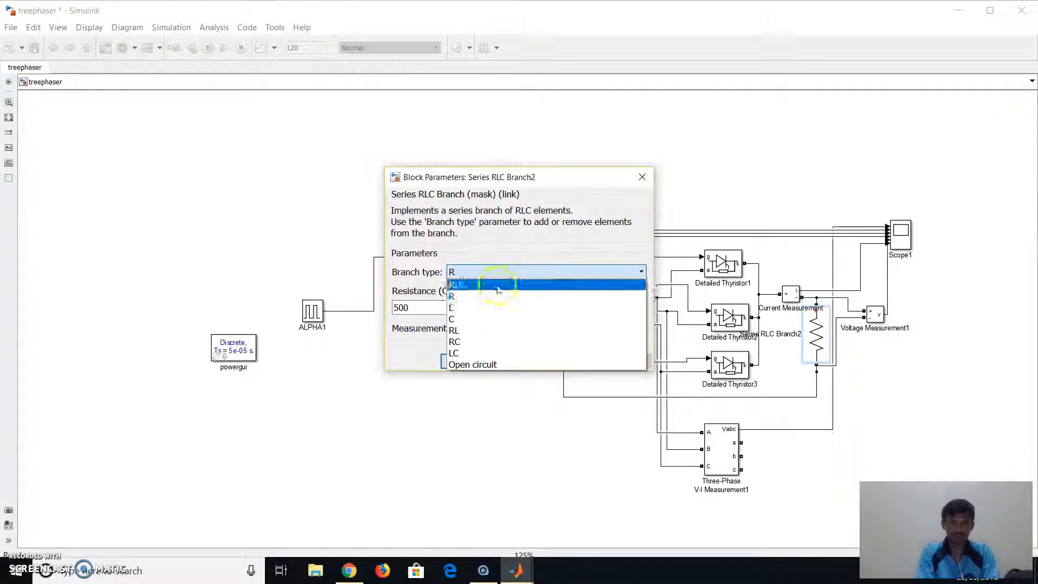
{"action": "left_click", "coordinate": [485, 329]}
{"action": "left_click", "coordinate": [417, 345]}
{"action": "type", "text": "1"}
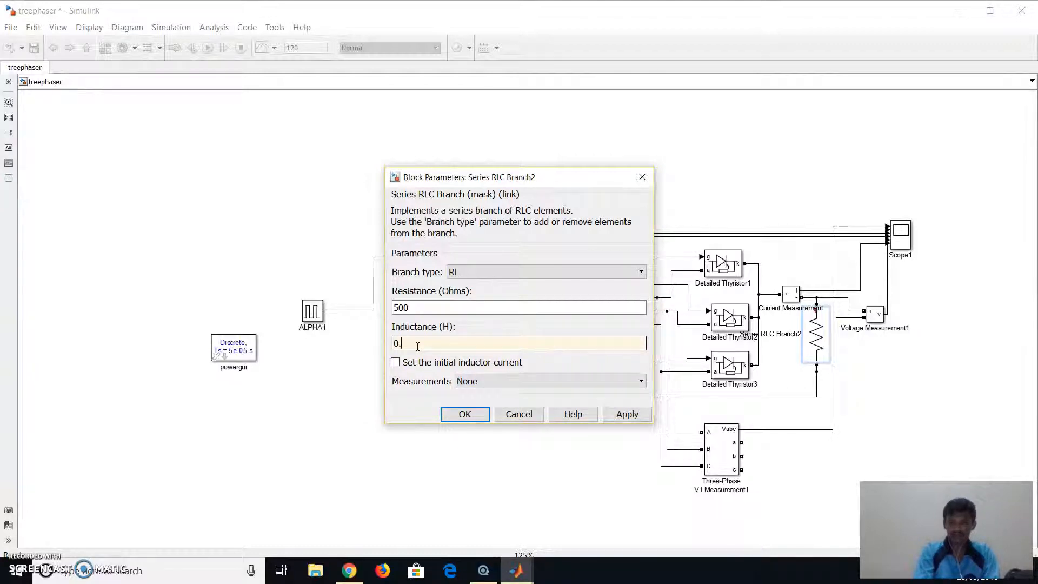
{"action": "key", "text": "Return"}
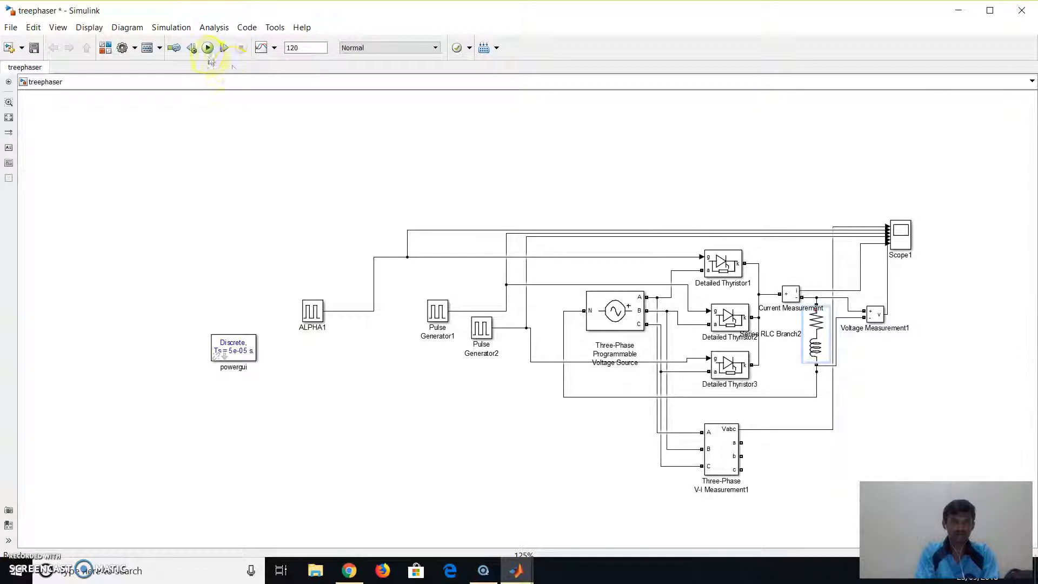
Run the treephaser simulation with the RL load and scale the Scope1 plots to fit the signals.
{"action": "left_click", "coordinate": [207, 49]}
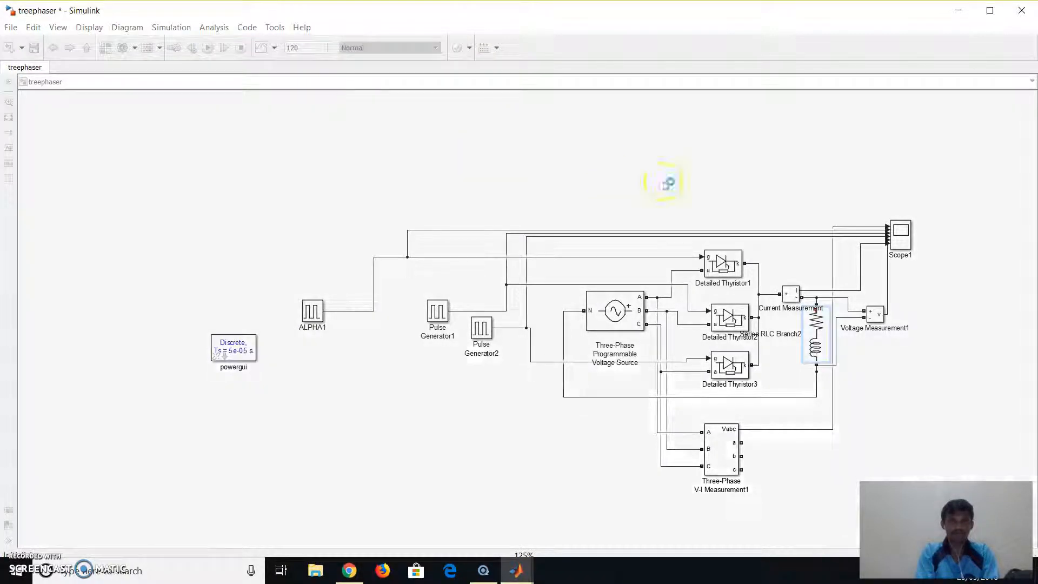
{"action": "double_click", "coordinate": [900, 233]}
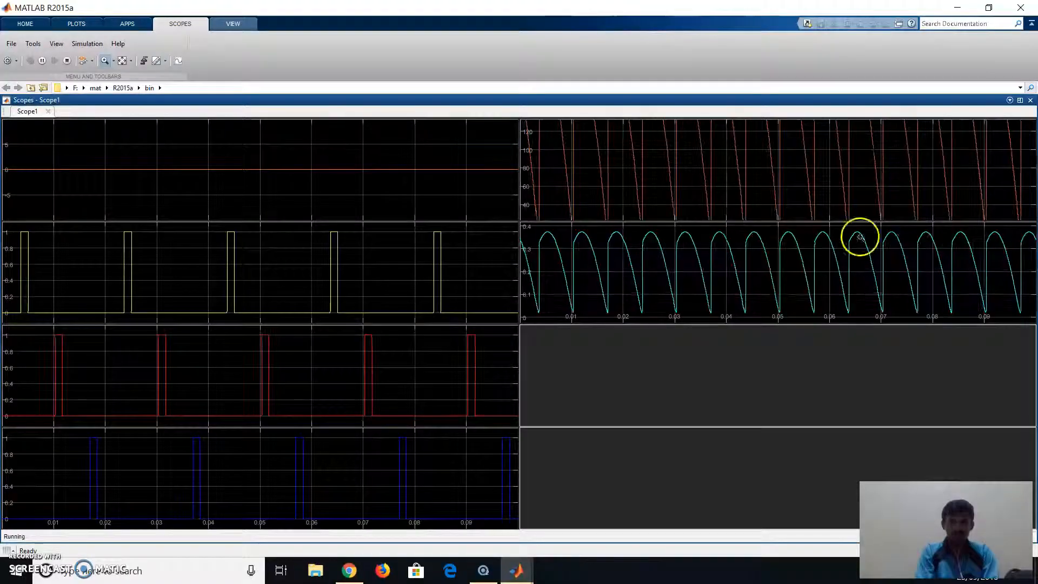
{"action": "left_click", "coordinate": [123, 62]}
{"action": "left_click", "coordinate": [105, 60]}
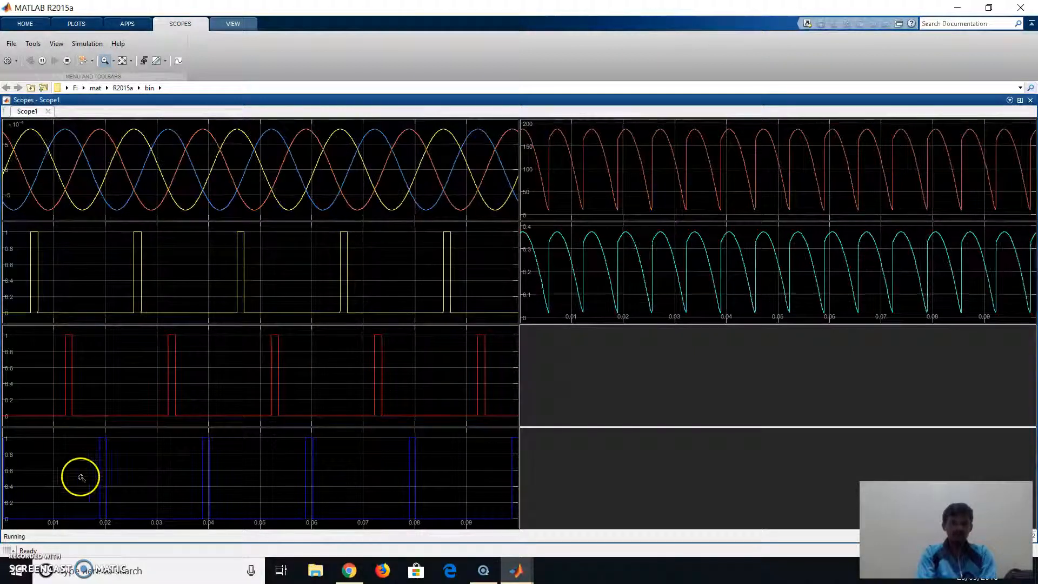
Return from Scope1 to the treephaser model window.
{"action": "mouse_move", "coordinate": [515, 568]}
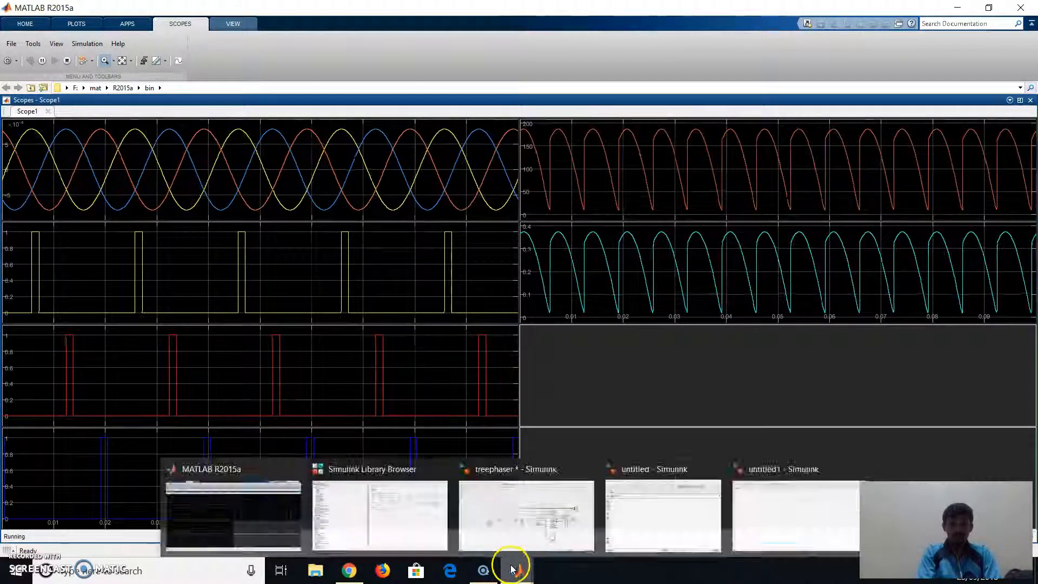
{"action": "left_click", "coordinate": [529, 535]}
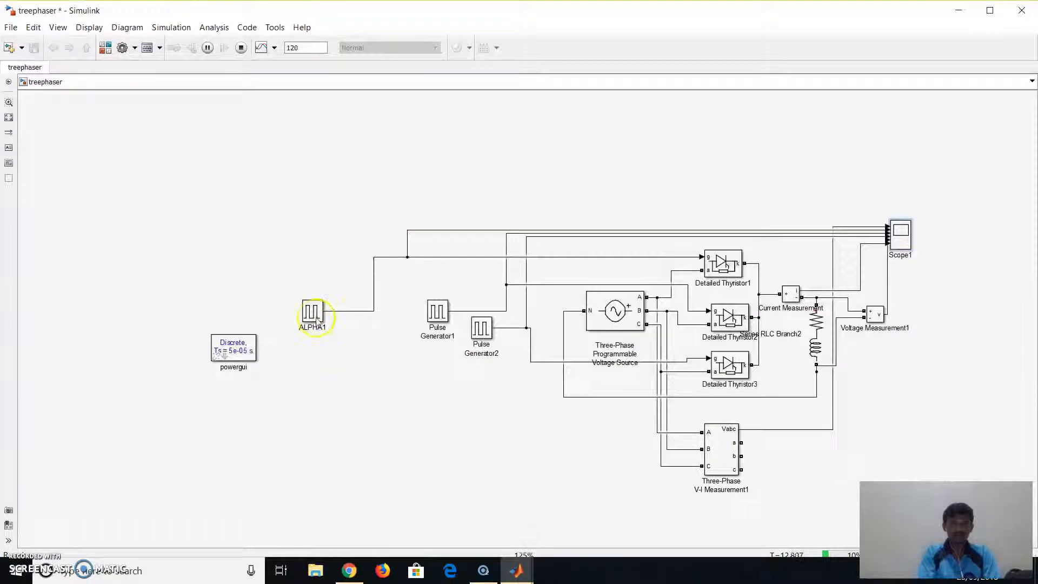